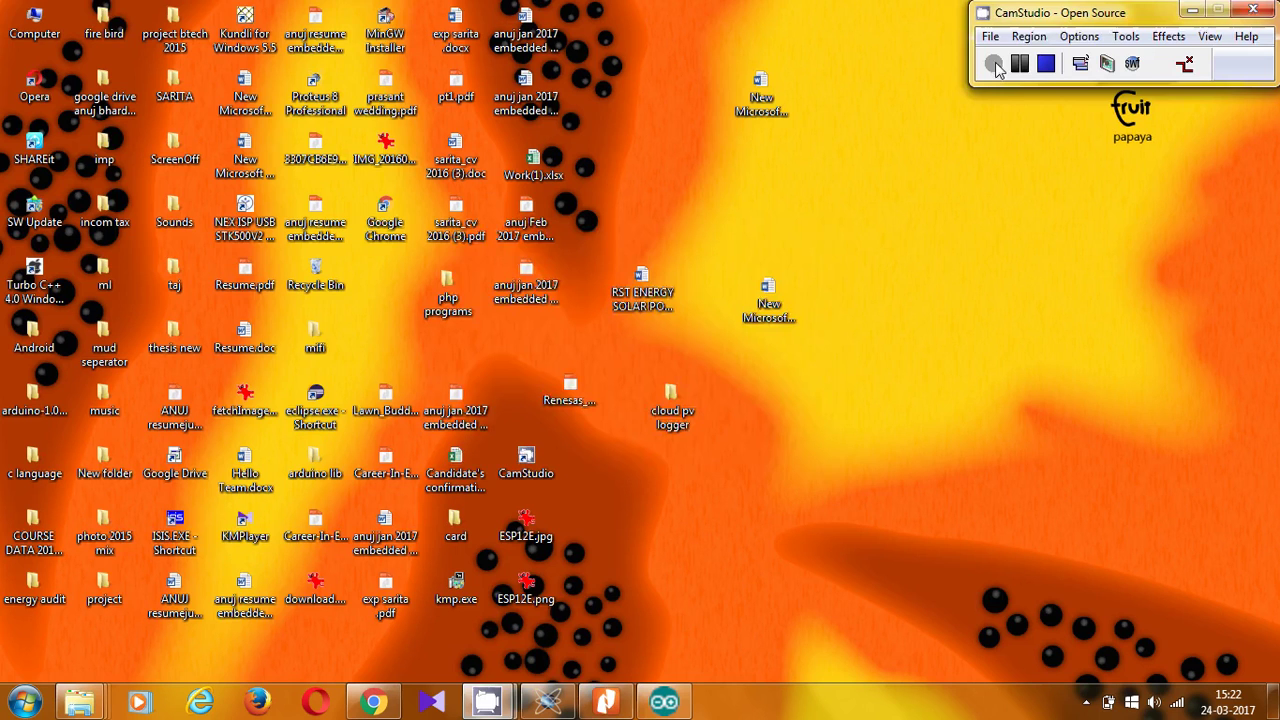
Review the project's component list and the full circuit diagram in the cloud pv PDF.
{"action": "left_click", "coordinate": [995, 66]}
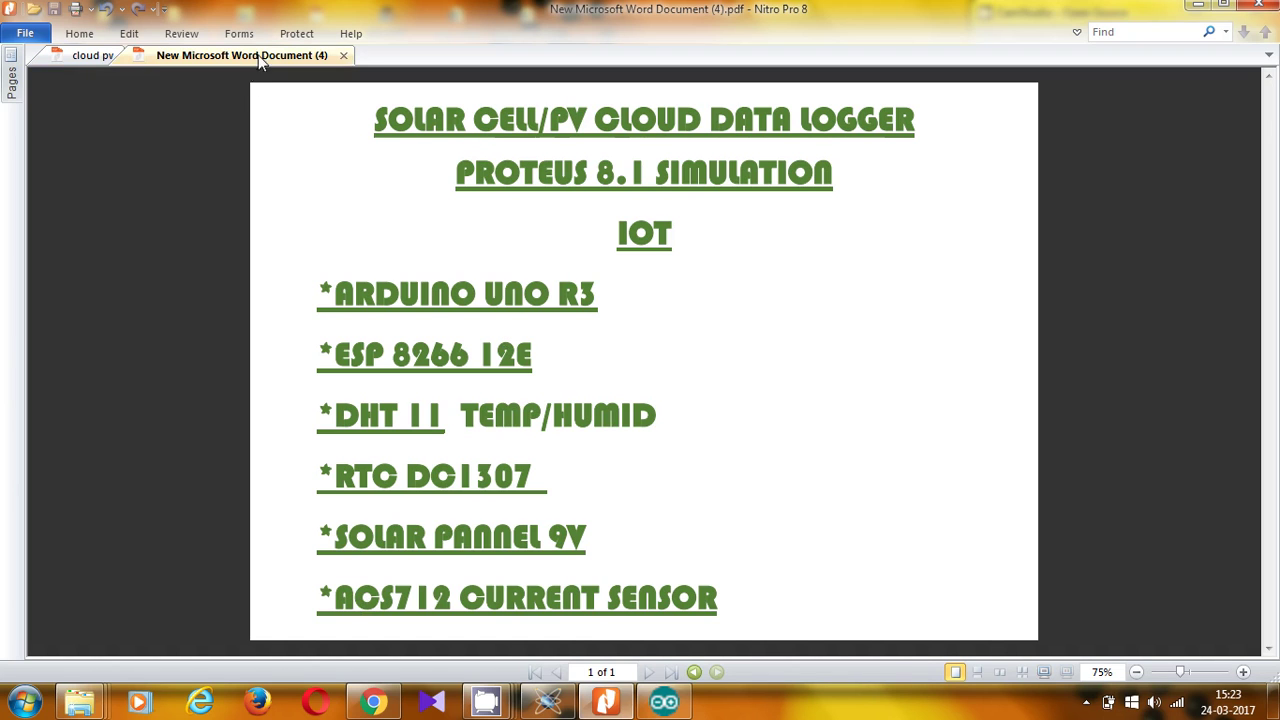
{"action": "left_click", "coordinate": [86, 57]}
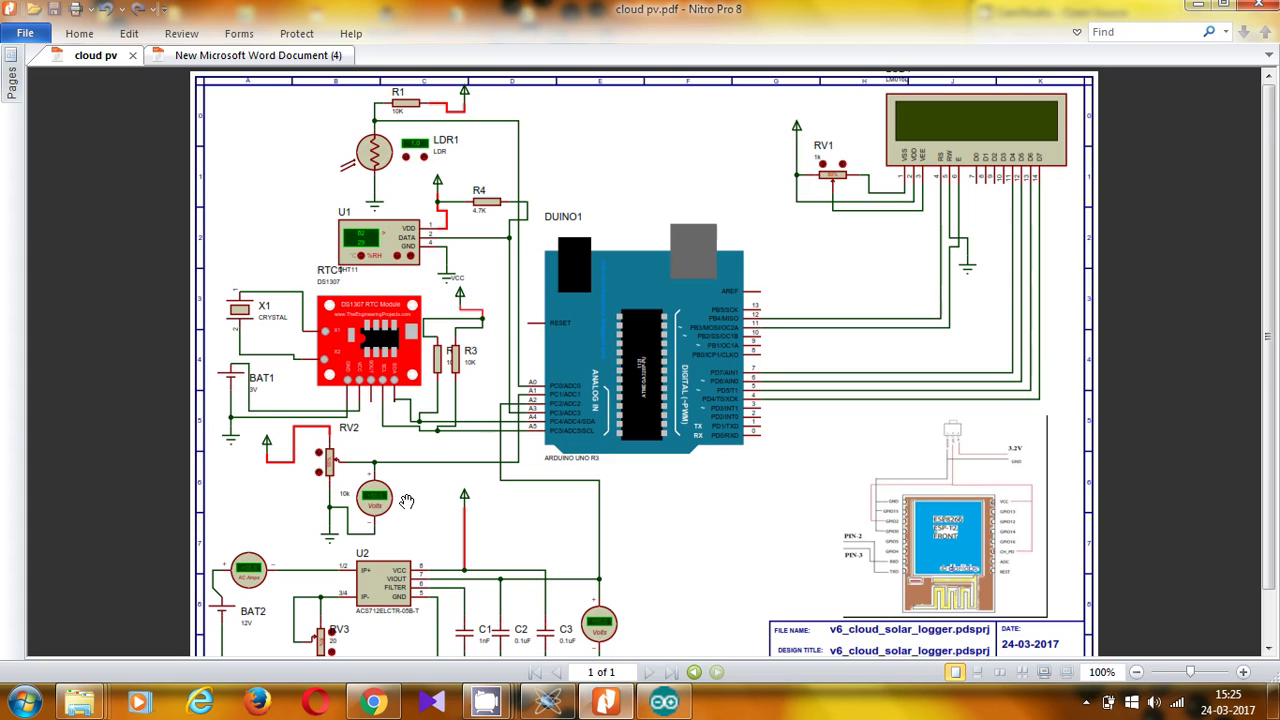
{"action": "scroll", "coordinate": [406, 501], "scroll_direction": "down", "scroll_amount": 1}
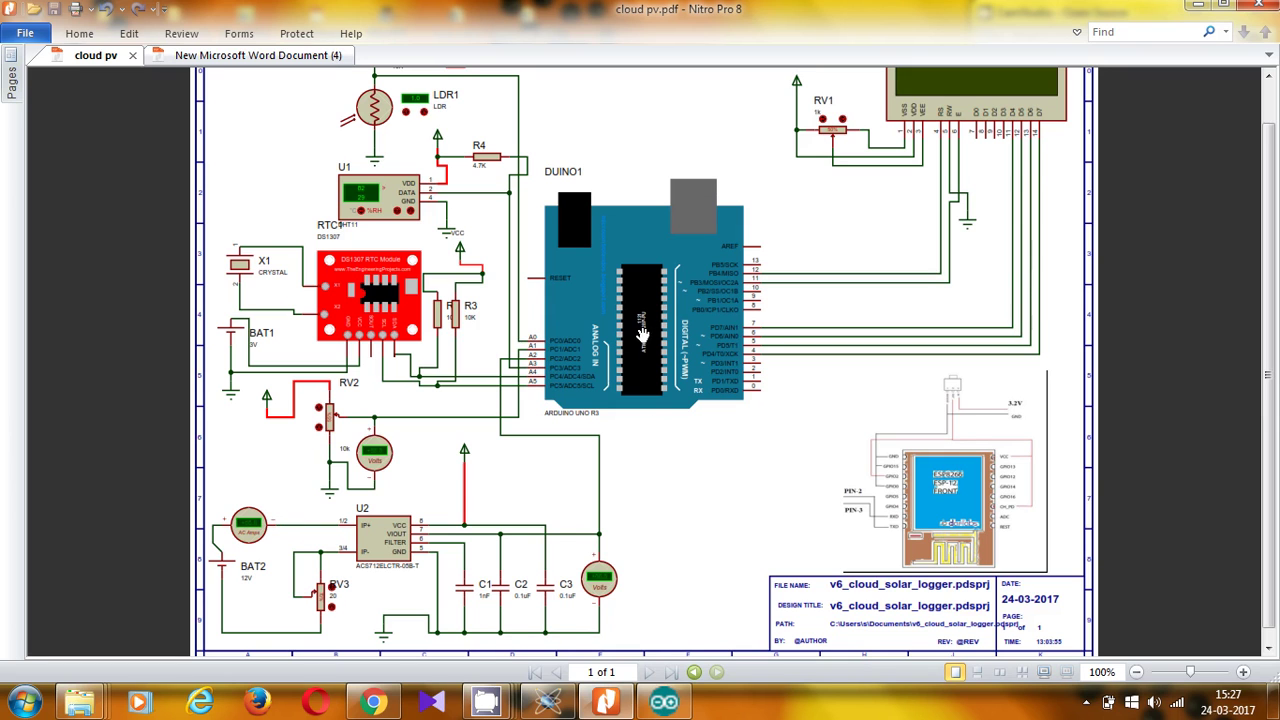
{"action": "scroll", "coordinate": [658, 316], "scroll_direction": "up", "scroll_amount": 1}
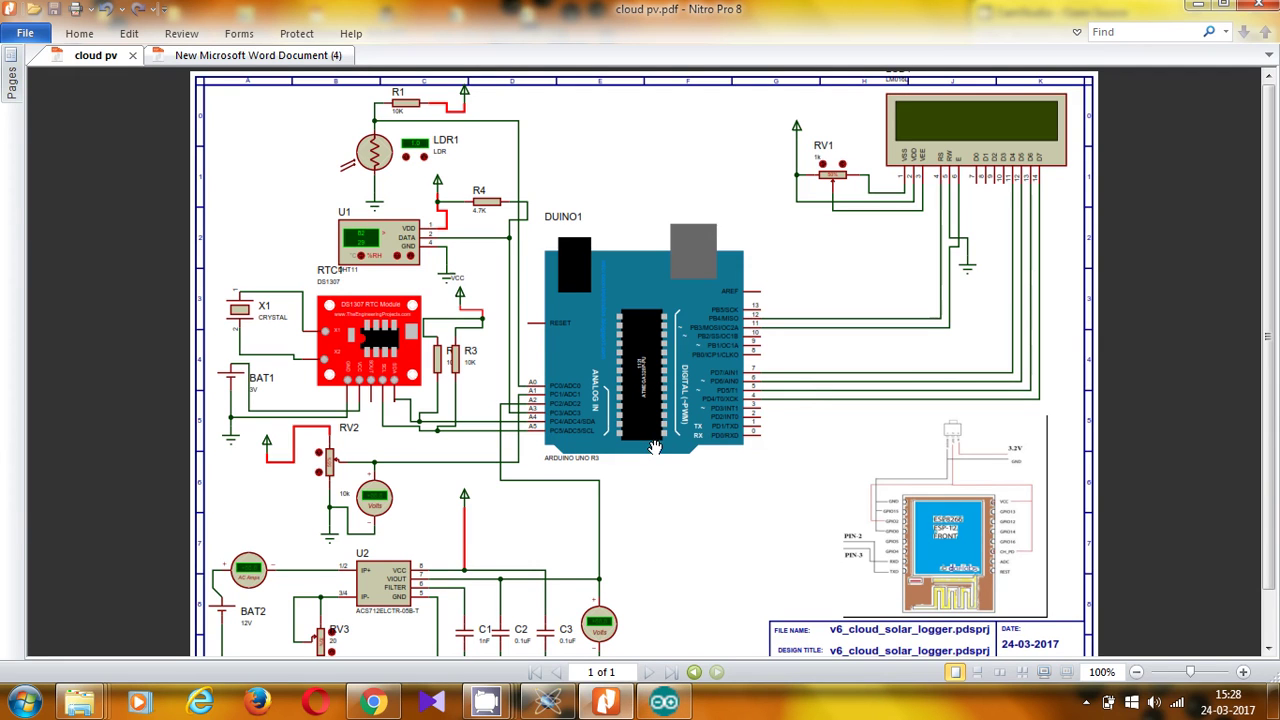
Switch to Proteus 8 Professional and open the recent project v6_cloud_solar_logger.pdsprj.
{"action": "left_click", "coordinate": [547, 705]}
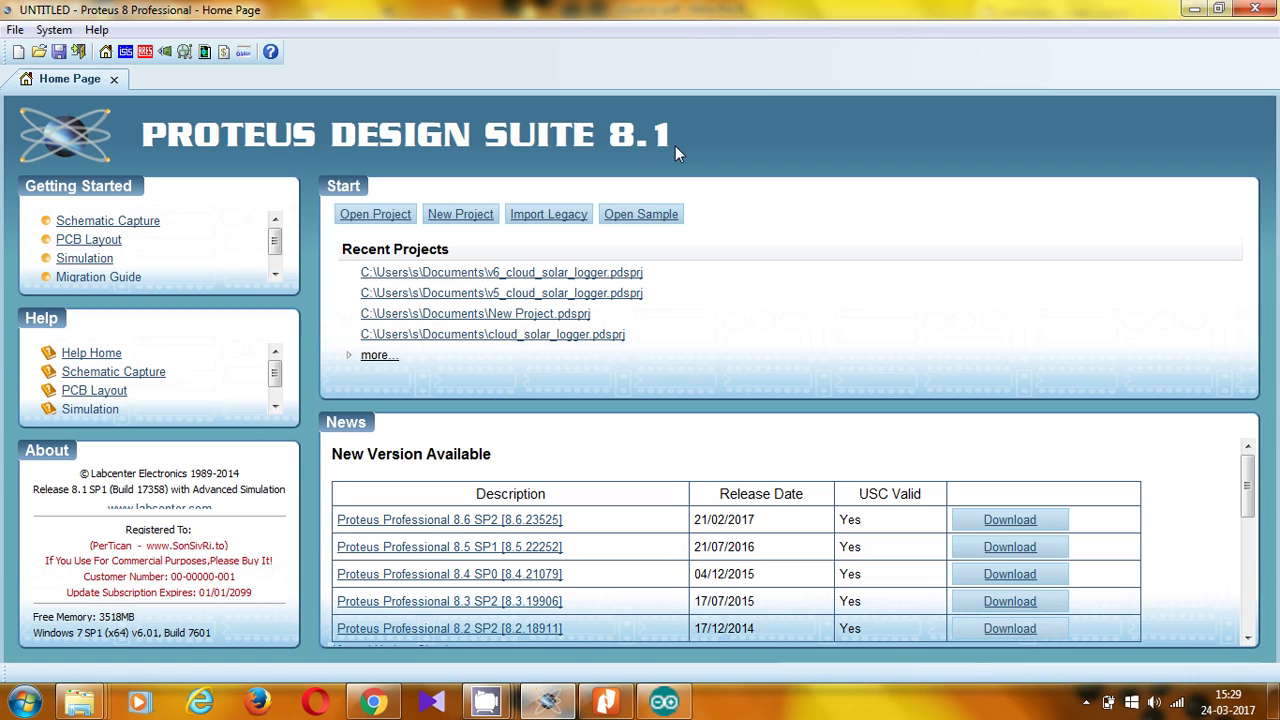
{"action": "left_click", "coordinate": [572, 276]}
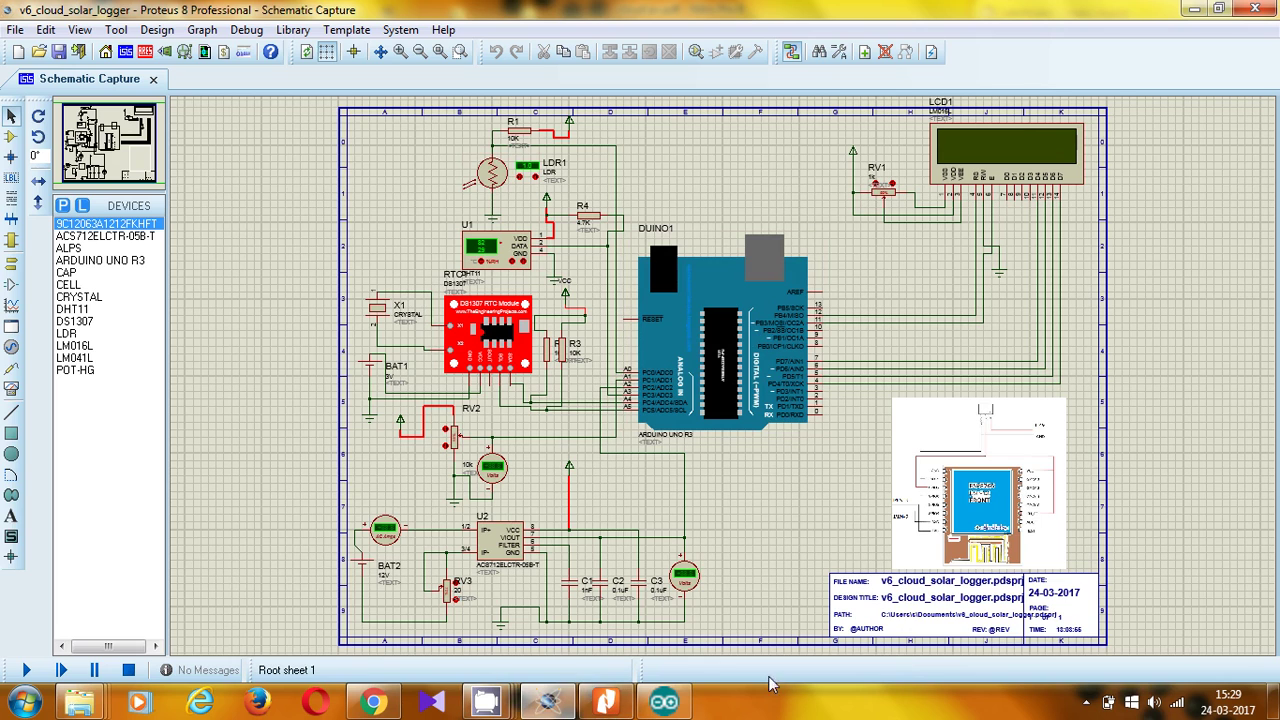
Switch to the Arduino IDE, examine the cloud_solar_data_with_esp sketch from its header to the connectWiFi function, and return to the Proteus schematic.
{"action": "left_click", "coordinate": [664, 703]}
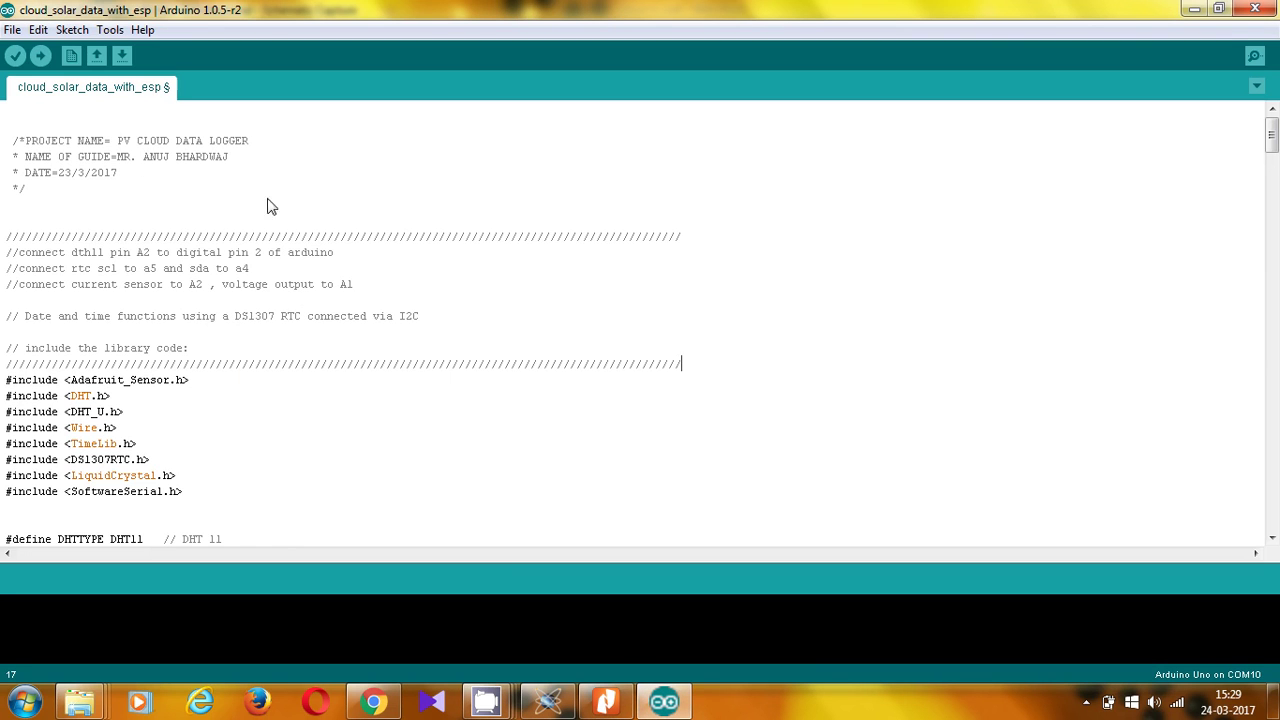
{"action": "scroll", "coordinate": [243, 271], "scroll_direction": "down", "scroll_amount": 2}
{"action": "scroll", "coordinate": [184, 326], "scroll_direction": "down", "scroll_amount": 8}
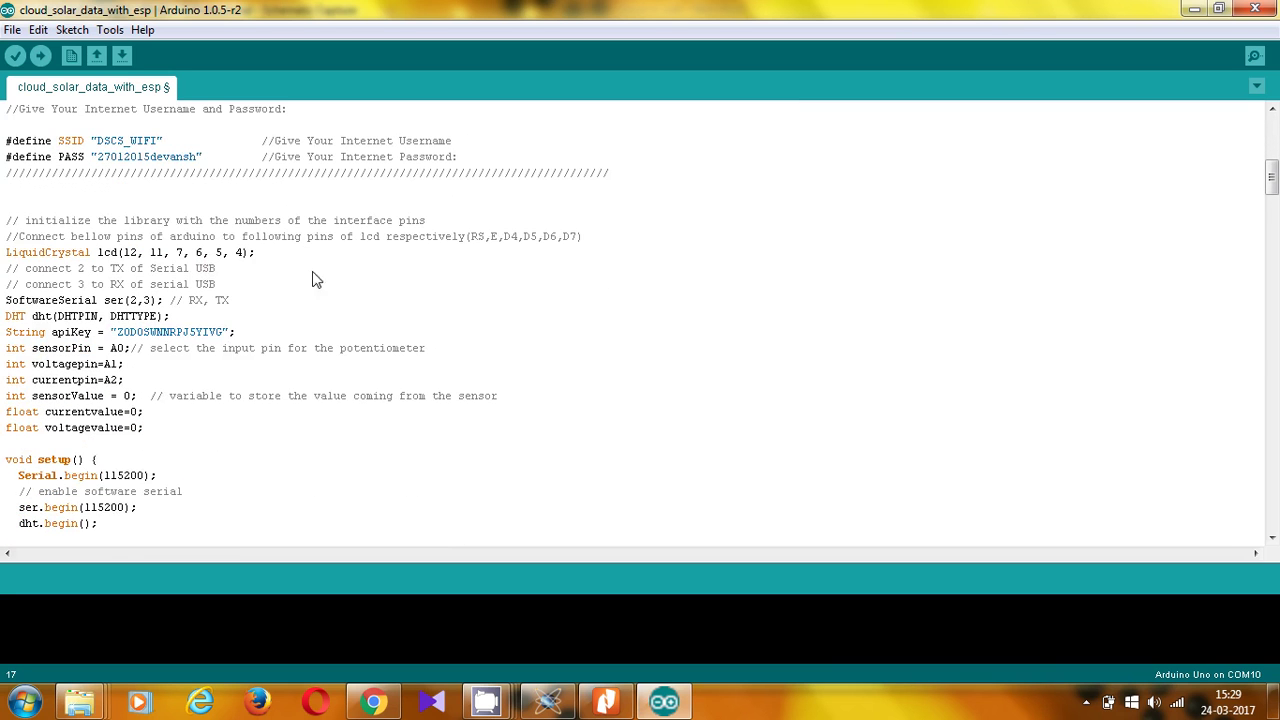
{"action": "scroll", "coordinate": [314, 277], "scroll_direction": "down", "scroll_amount": 9}
{"action": "scroll", "coordinate": [285, 282], "scroll_direction": "down", "scroll_amount": 9}
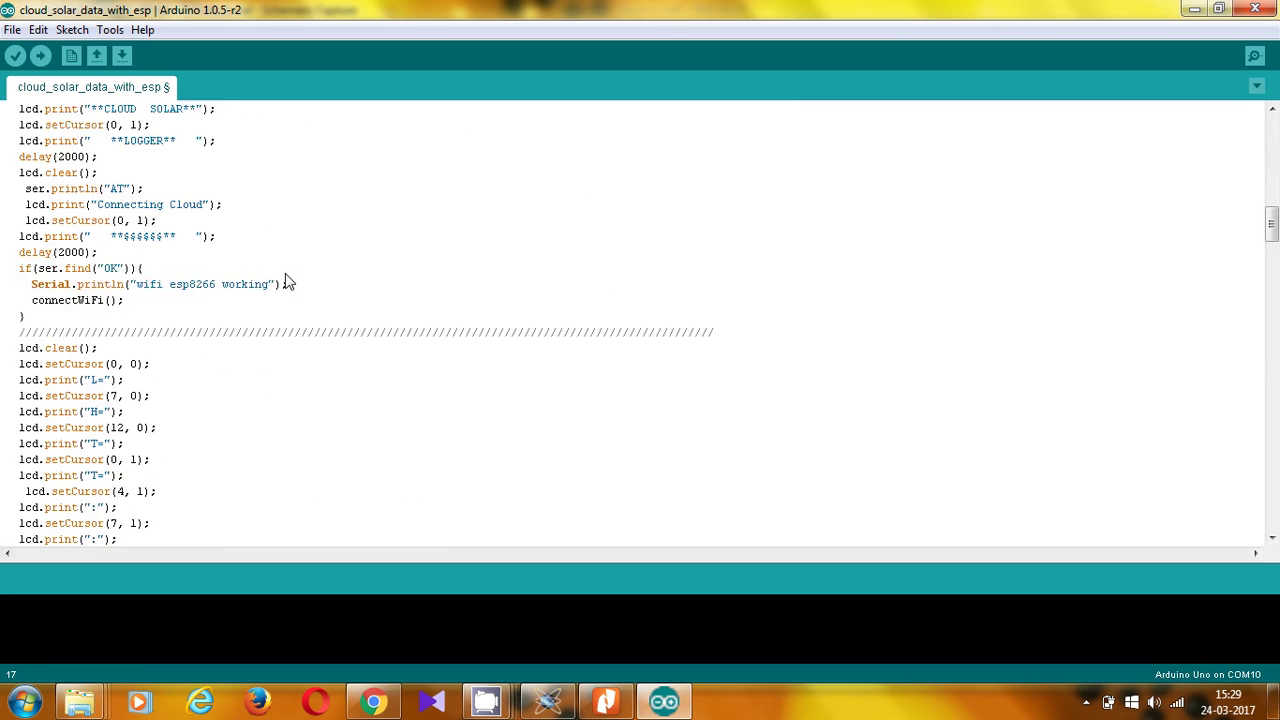
{"action": "scroll", "coordinate": [279, 285], "scroll_direction": "down", "scroll_amount": 20}
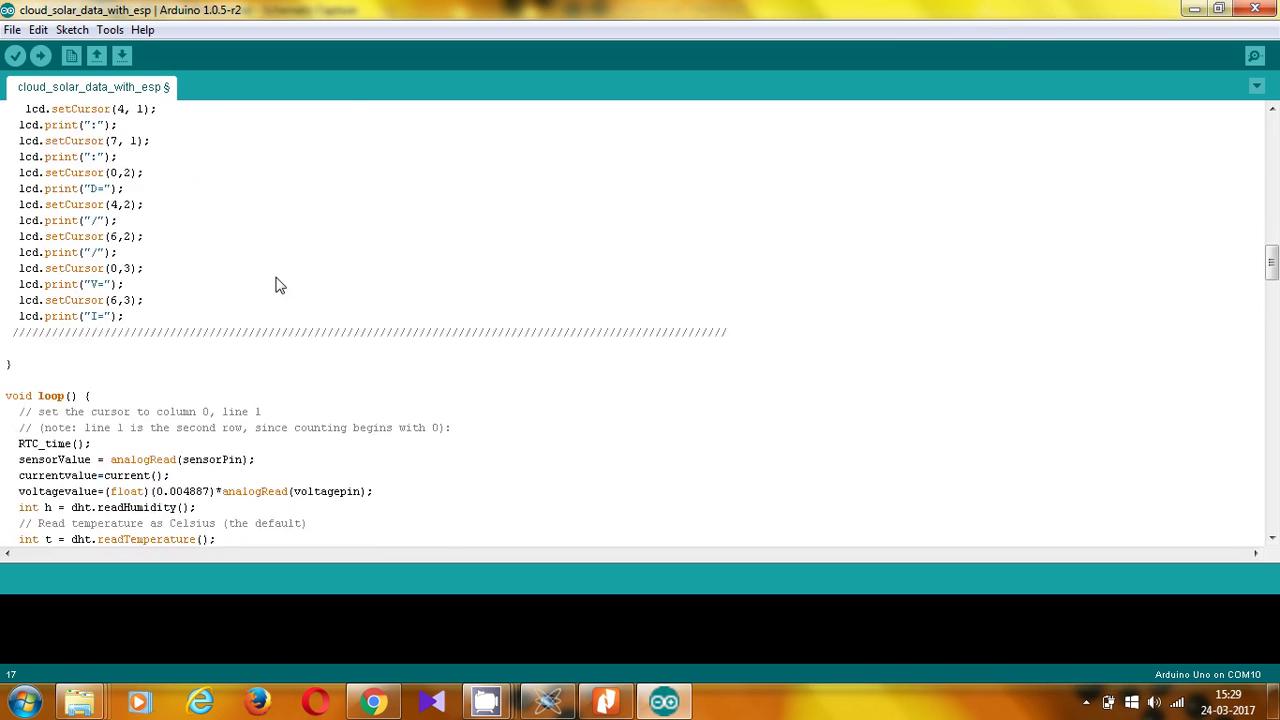
{"action": "scroll", "coordinate": [279, 285], "scroll_direction": "down", "scroll_amount": 19}
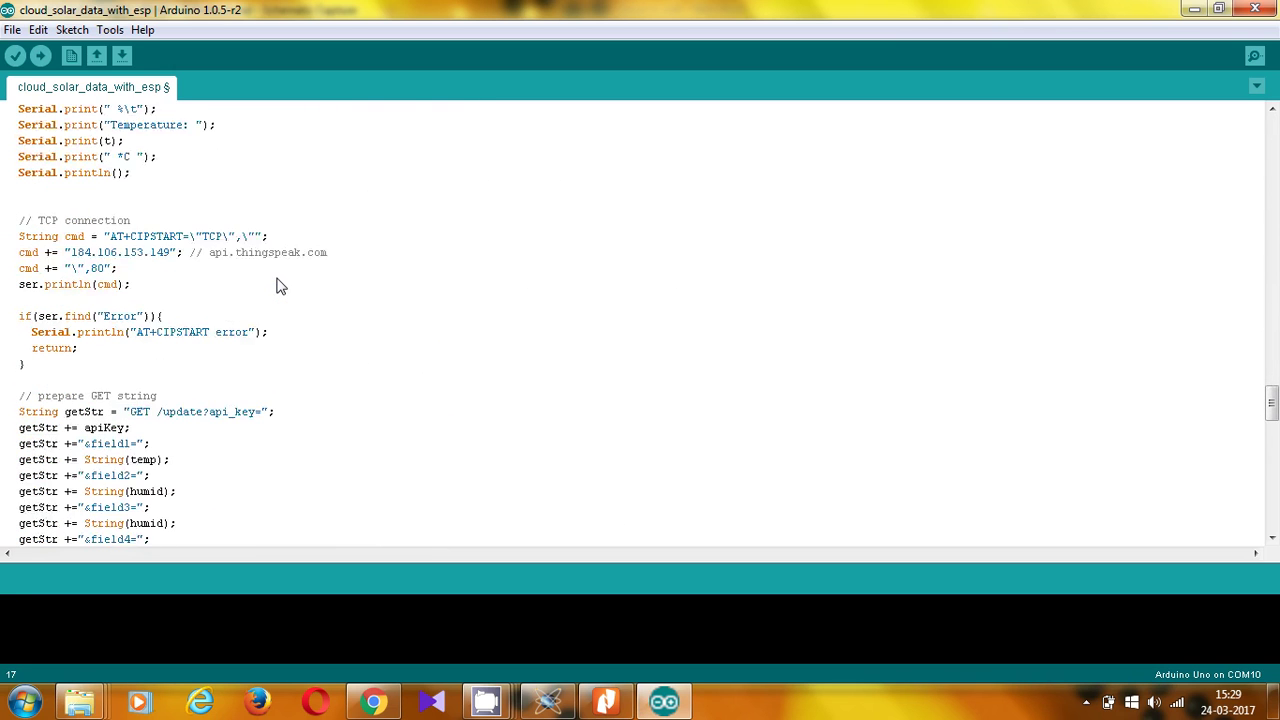
{"action": "scroll", "coordinate": [280, 286], "scroll_direction": "down", "scroll_amount": 12}
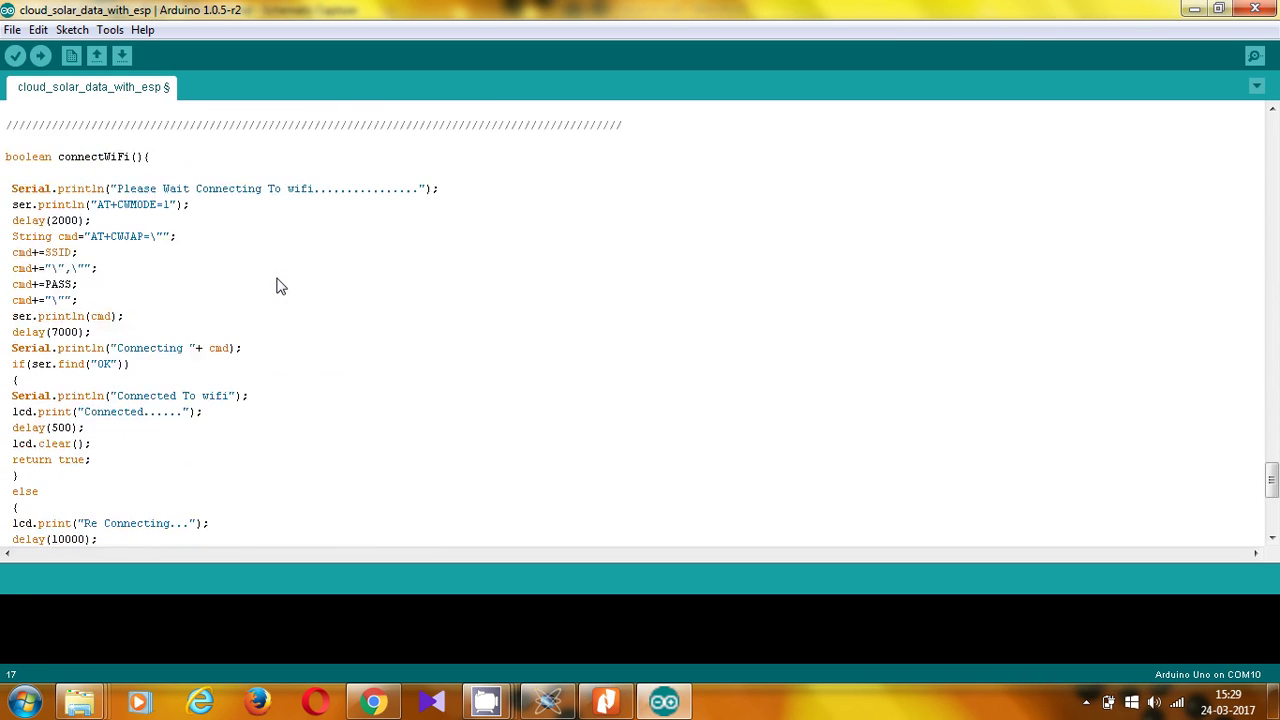
{"action": "scroll", "coordinate": [282, 282], "scroll_direction": "up", "scroll_amount": 20}
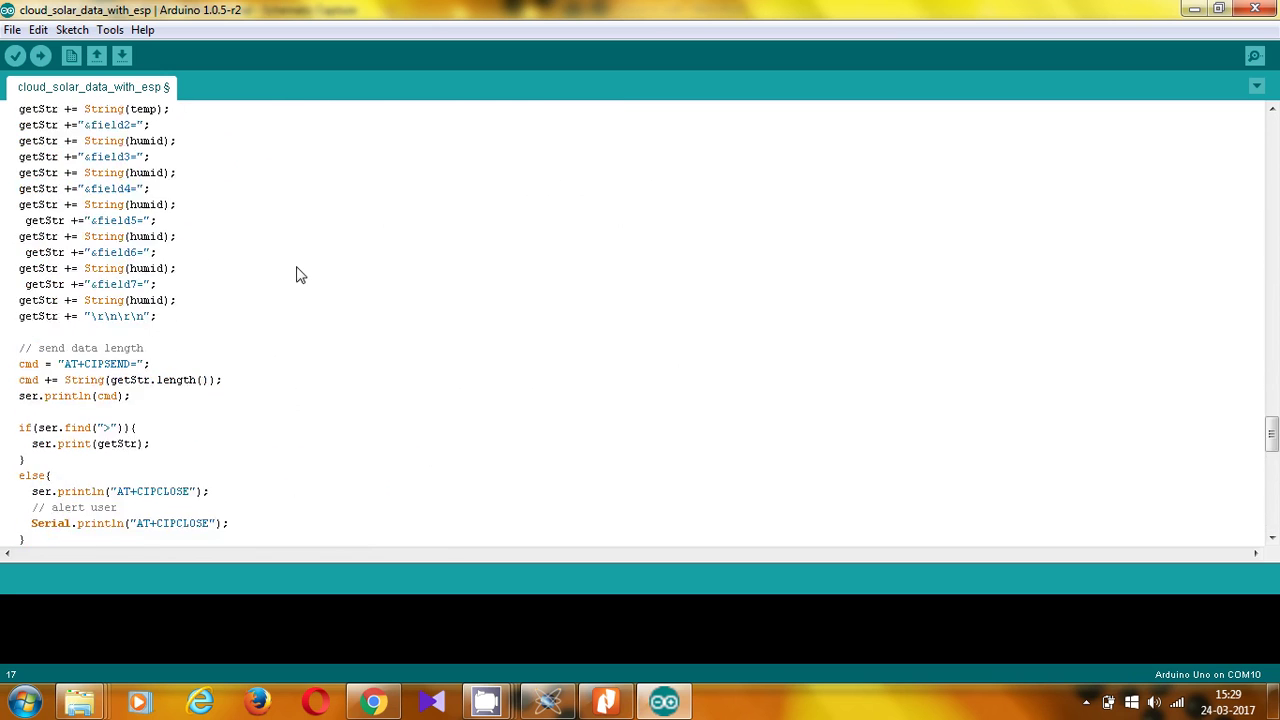
{"action": "left_click", "coordinate": [1194, 10]}
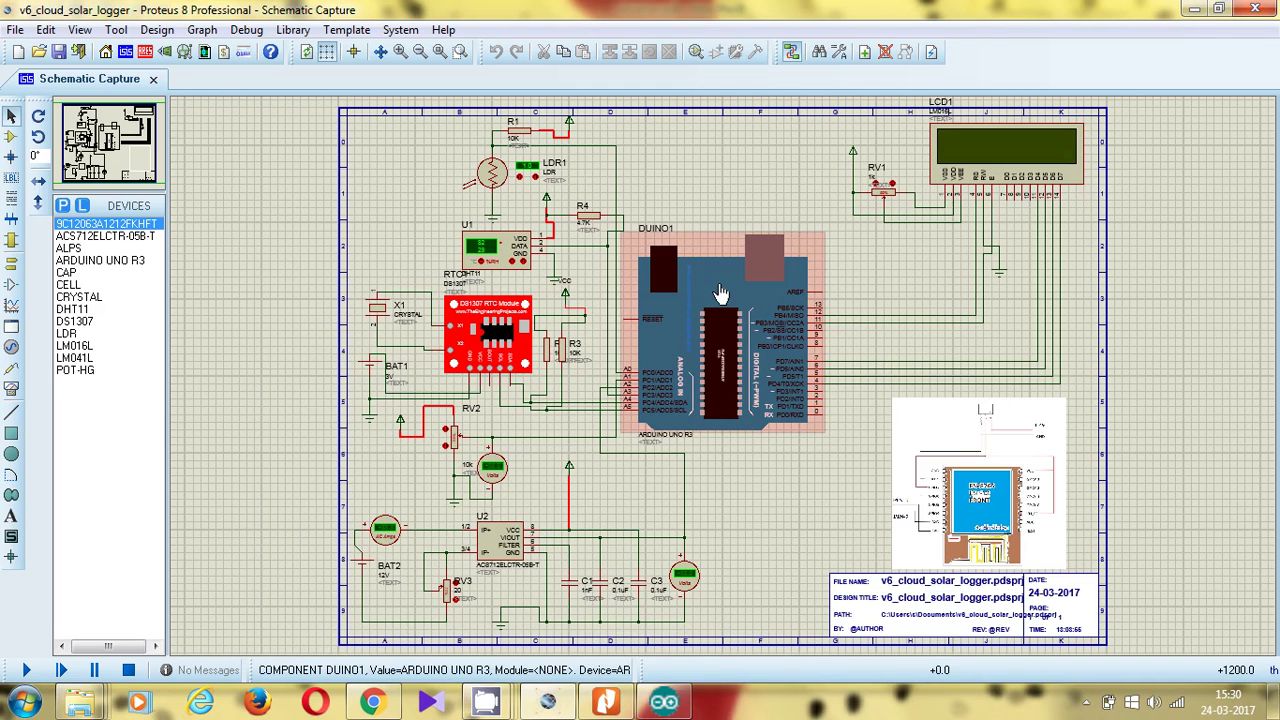
Assign cloud_solar_data_dv1.cpp.hex as the program file of the Arduino Uno R3 component and deselect the board.
{"action": "right_click", "coordinate": [720, 293]}
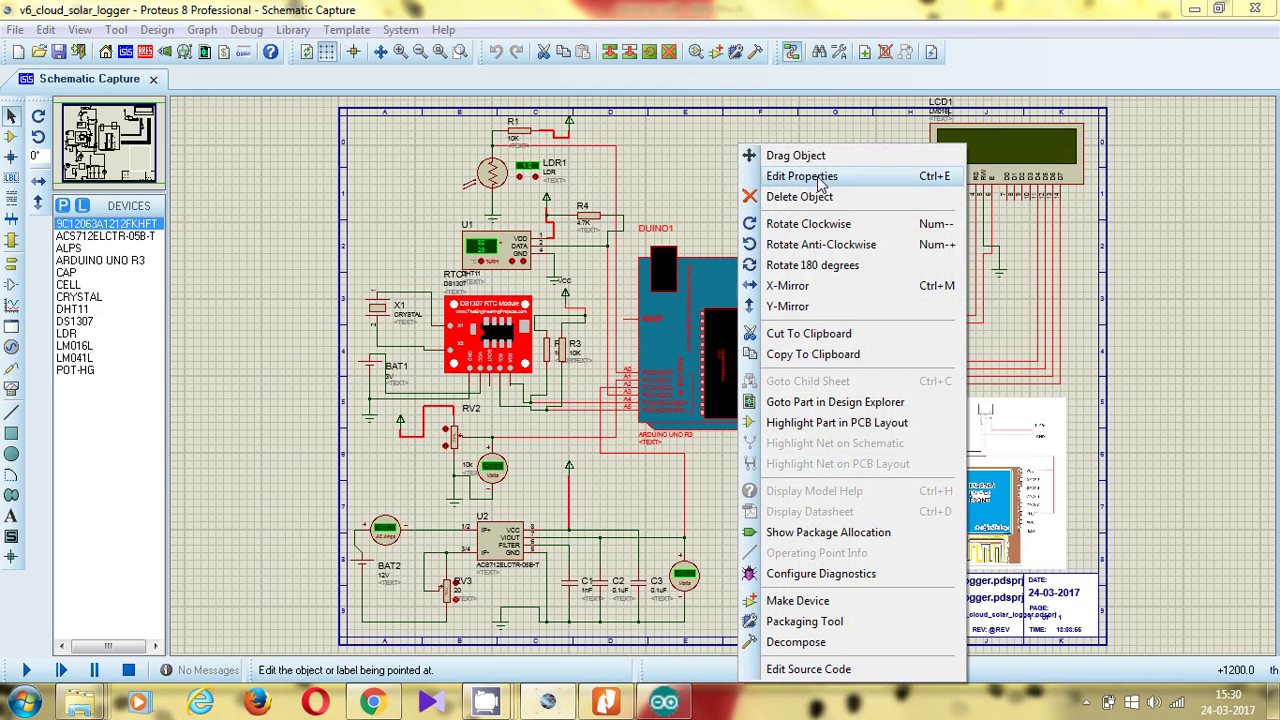
{"action": "left_click", "coordinate": [810, 177]}
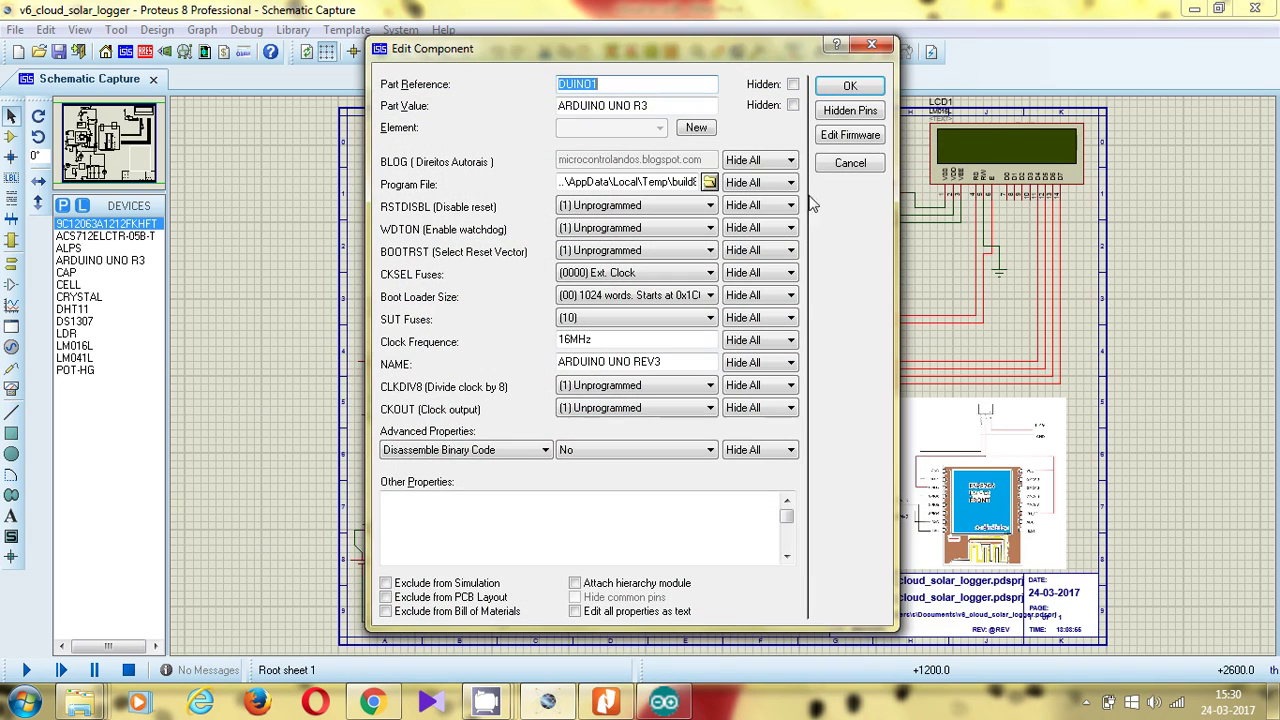
{"action": "left_click", "coordinate": [709, 182]}
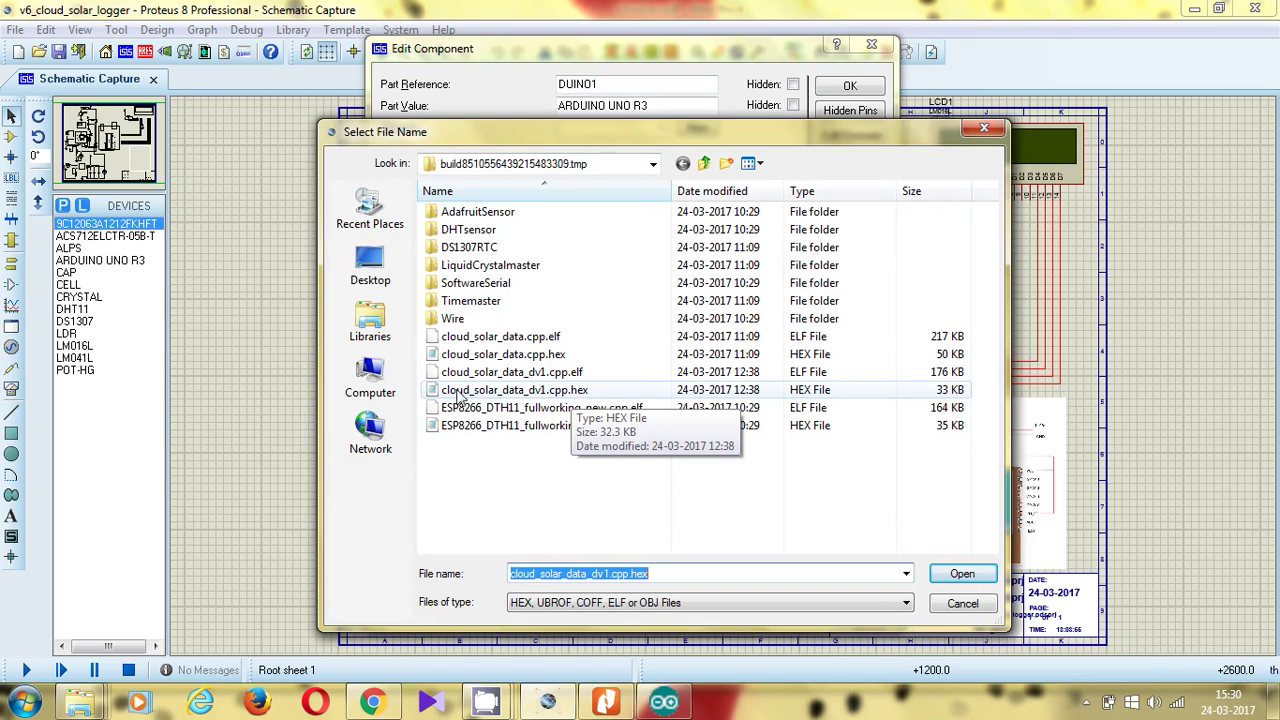
{"action": "left_click", "coordinate": [578, 392]}
{"action": "left_click", "coordinate": [964, 577]}
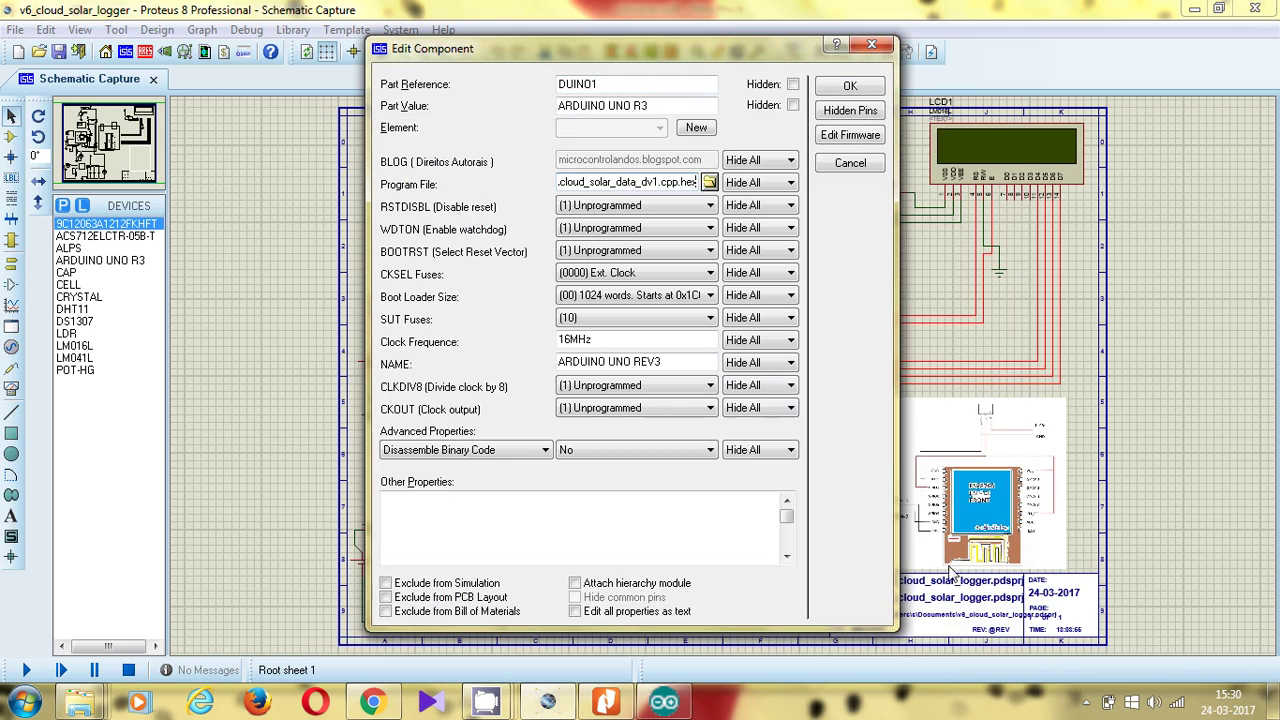
{"action": "left_click", "coordinate": [850, 86]}
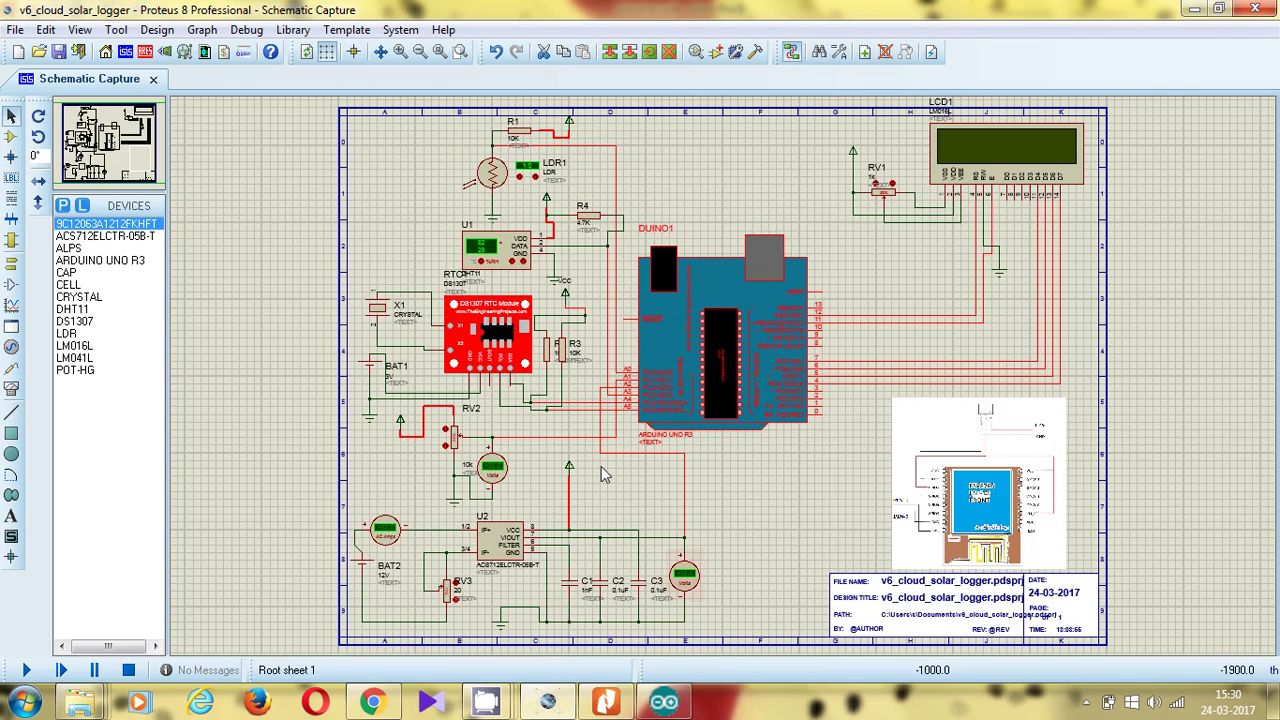
{"action": "left_click", "coordinate": [806, 524]}
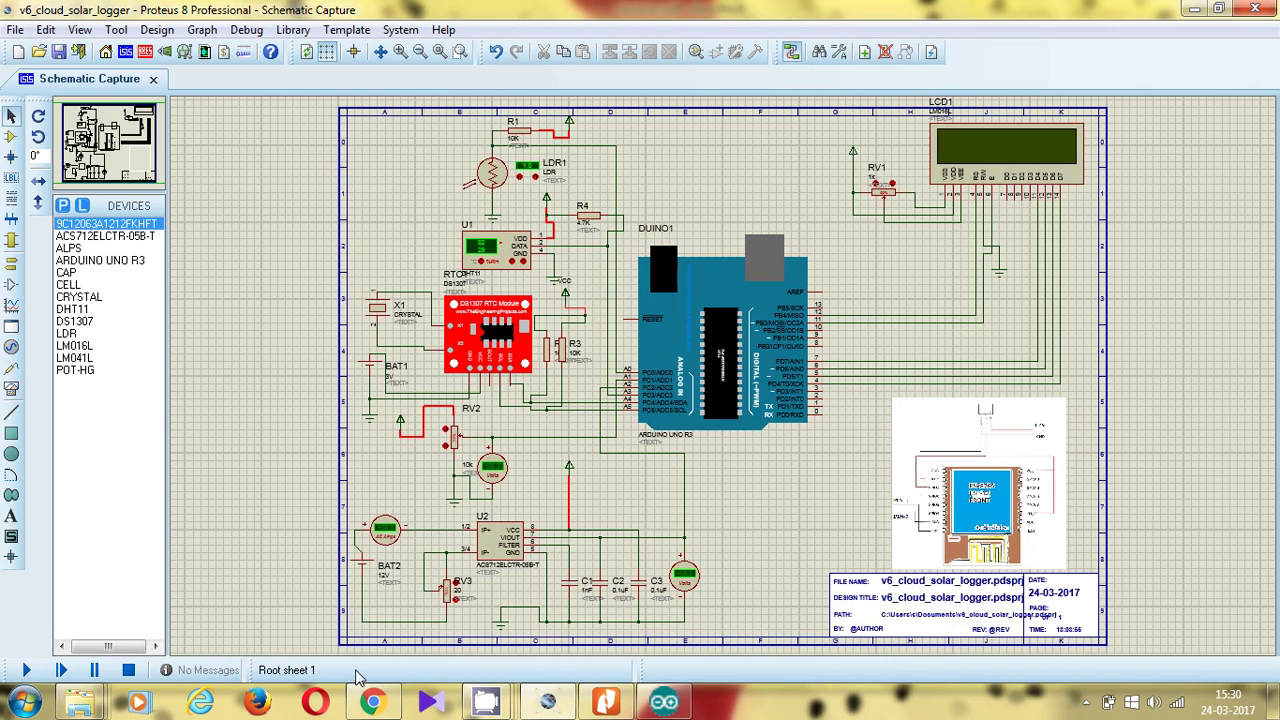
Start the simulation and set the DHT11 sensor to 72 %RH humidity and 34 °C temperature.
{"action": "left_click", "coordinate": [24, 671]}
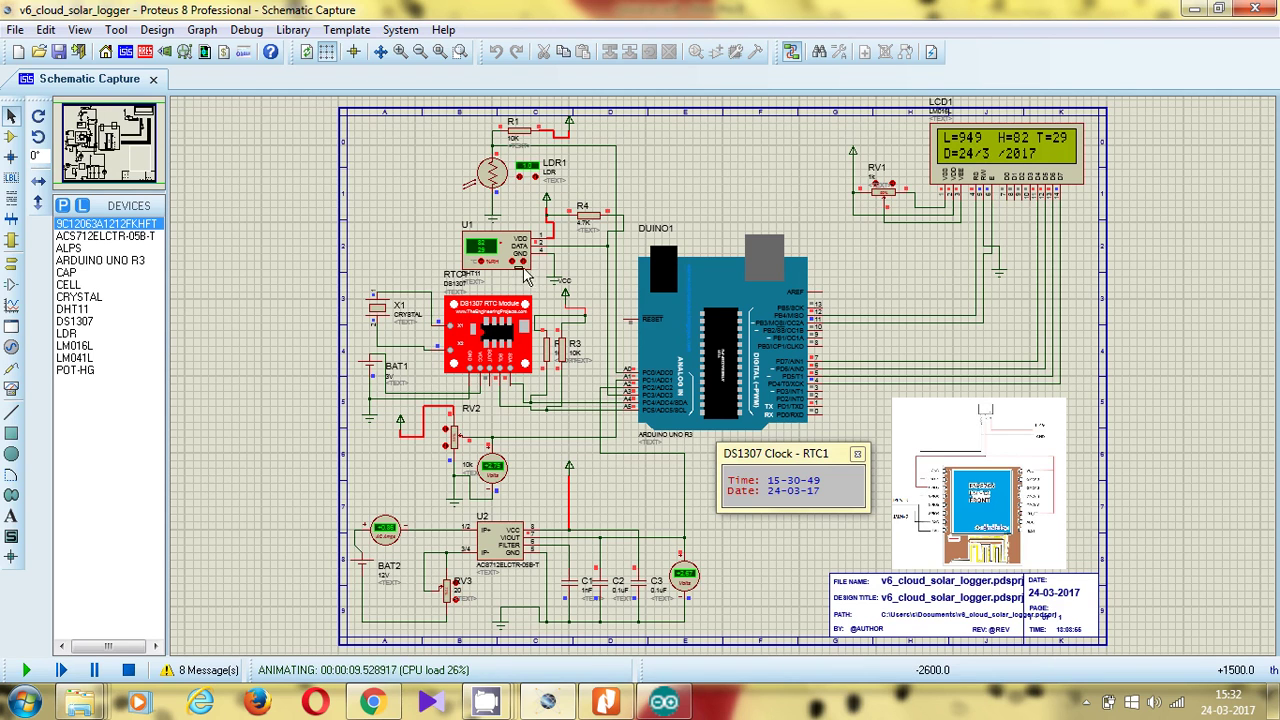
{"action": "left_click", "coordinate": [83, 148]}
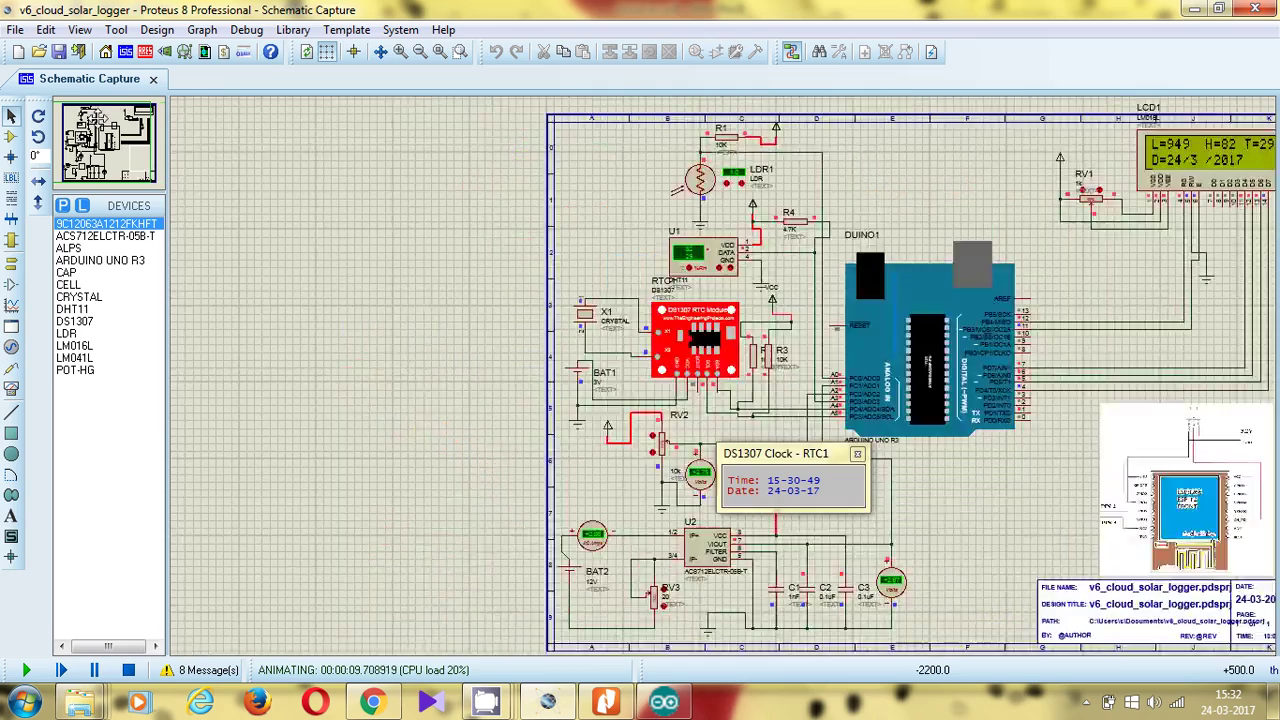
{"action": "left_click_drag", "start_coordinate": [83, 148], "coordinate": [80, 157]}
{"action": "scroll", "coordinate": [750, 376], "scroll_direction": "up", "scroll_amount": 3}
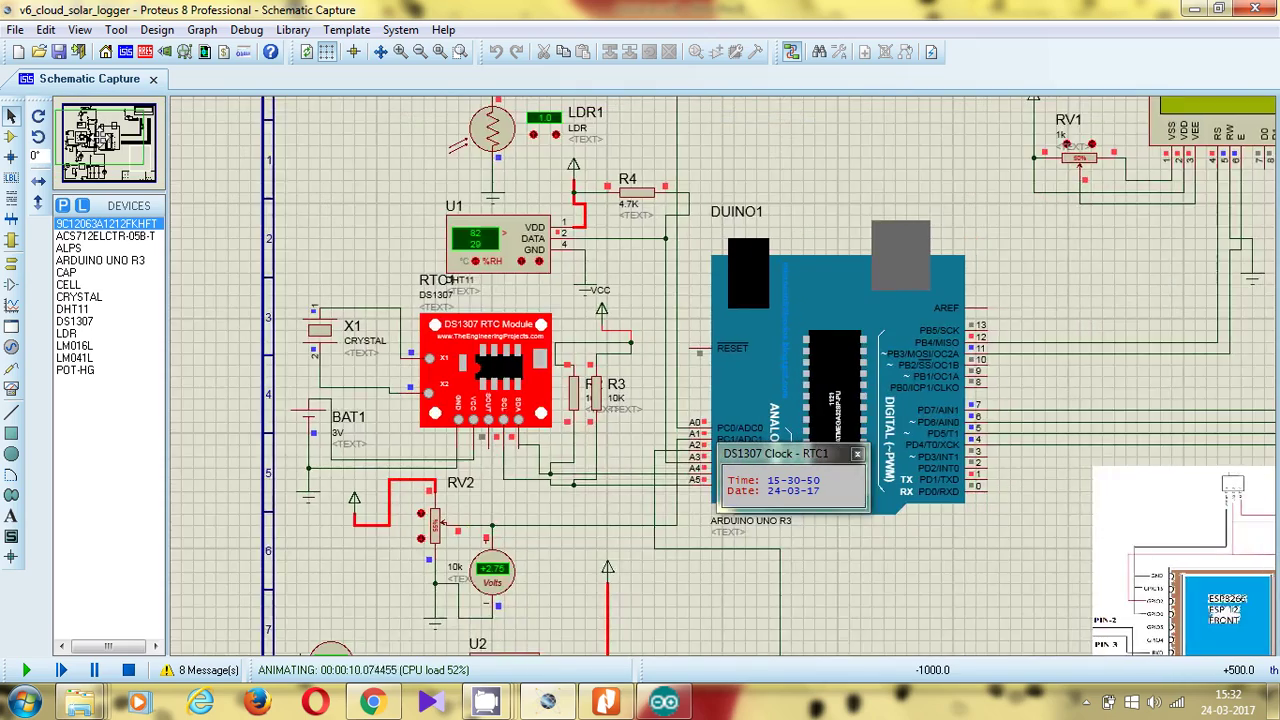
{"action": "key", "text": "F5"}
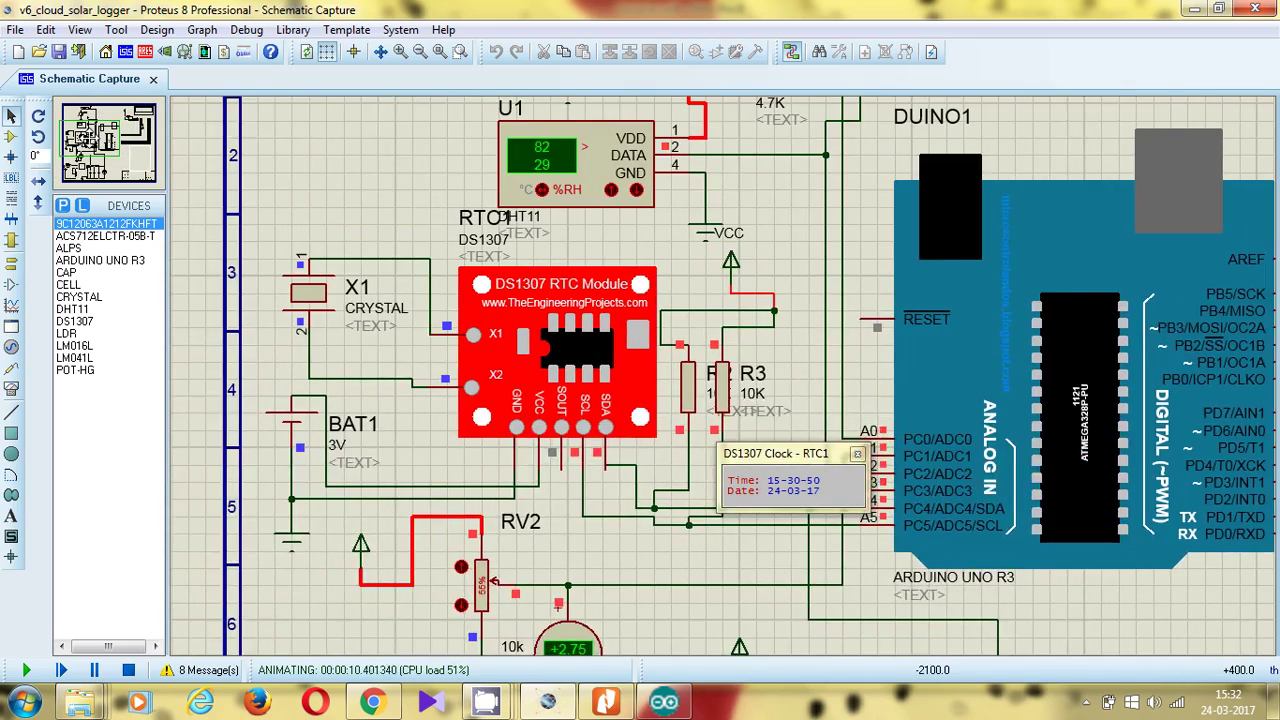
{"action": "key", "text": "F5"}
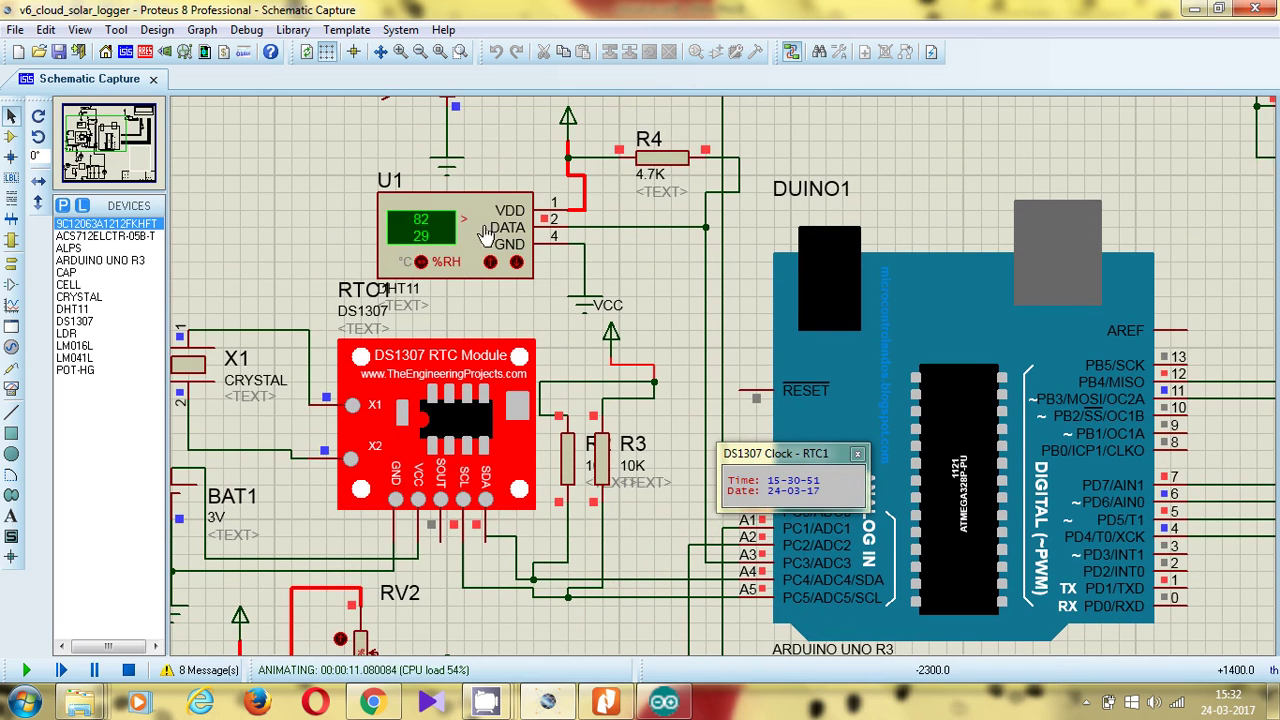
{"action": "left_click", "coordinate": [517, 263]}
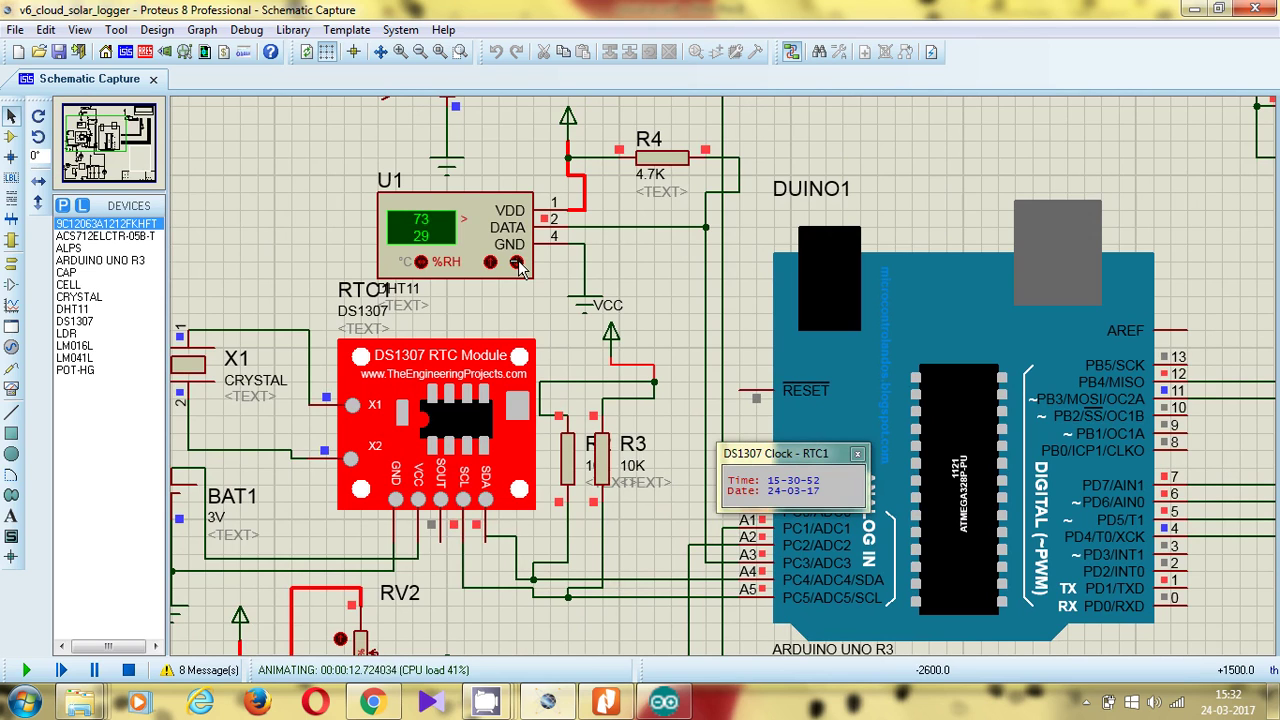
{"action": "left_click", "coordinate": [422, 263]}
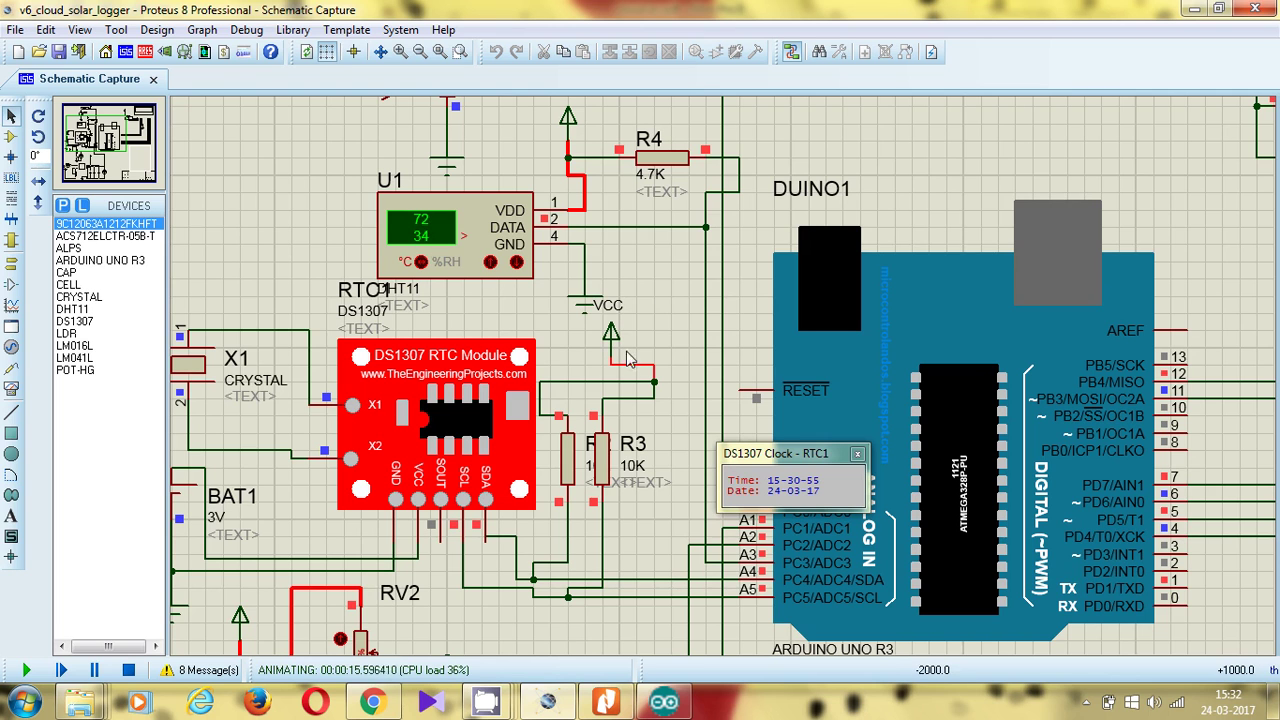
Compare the humidity and temperature readings on the LCD with the values on the DHT11 sensor.
{"action": "left_click_drag", "start_coordinate": [100, 142], "coordinate": [132, 126]}
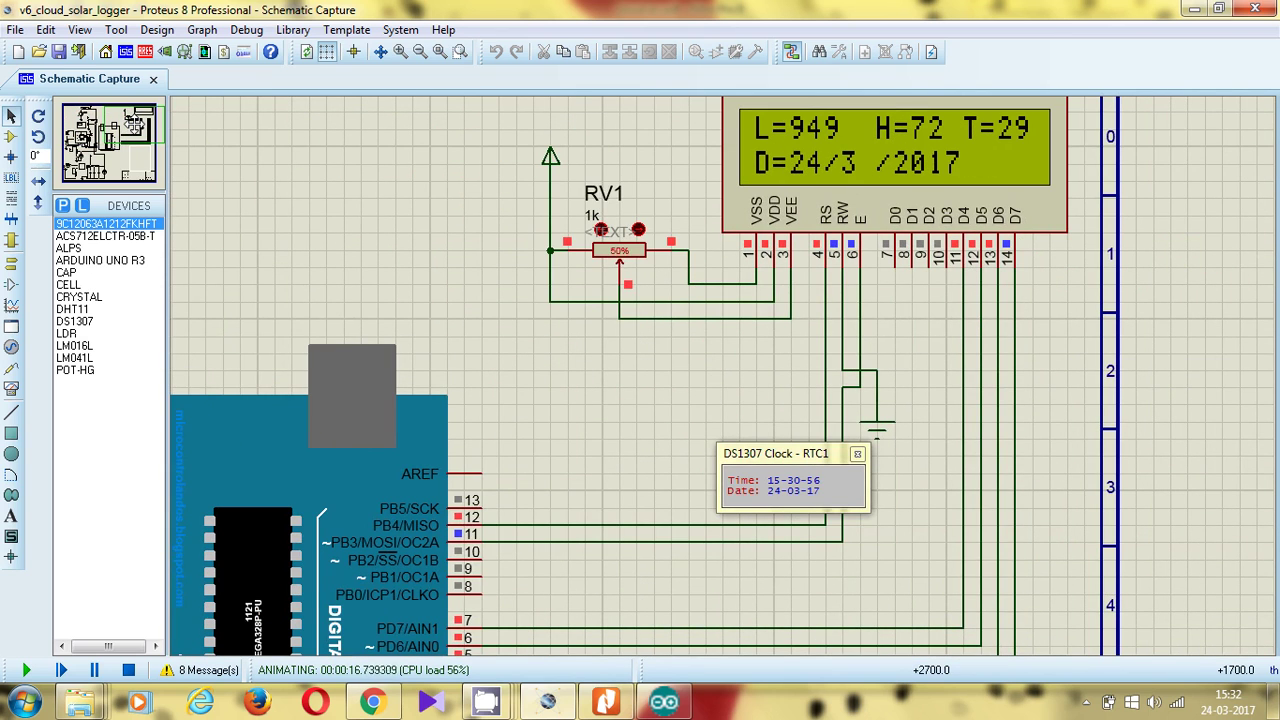
{"action": "mouse_move", "coordinate": [132, 126]}
{"action": "left_mouse_down"}
{"action": "mouse_move", "coordinate": [140, 172]}
{"action": "mouse_move", "coordinate": [90, 160]}
{"action": "mouse_move", "coordinate": [148, 105]}
{"action": "mouse_move", "coordinate": [130, 118]}
{"action": "left_mouse_up"}
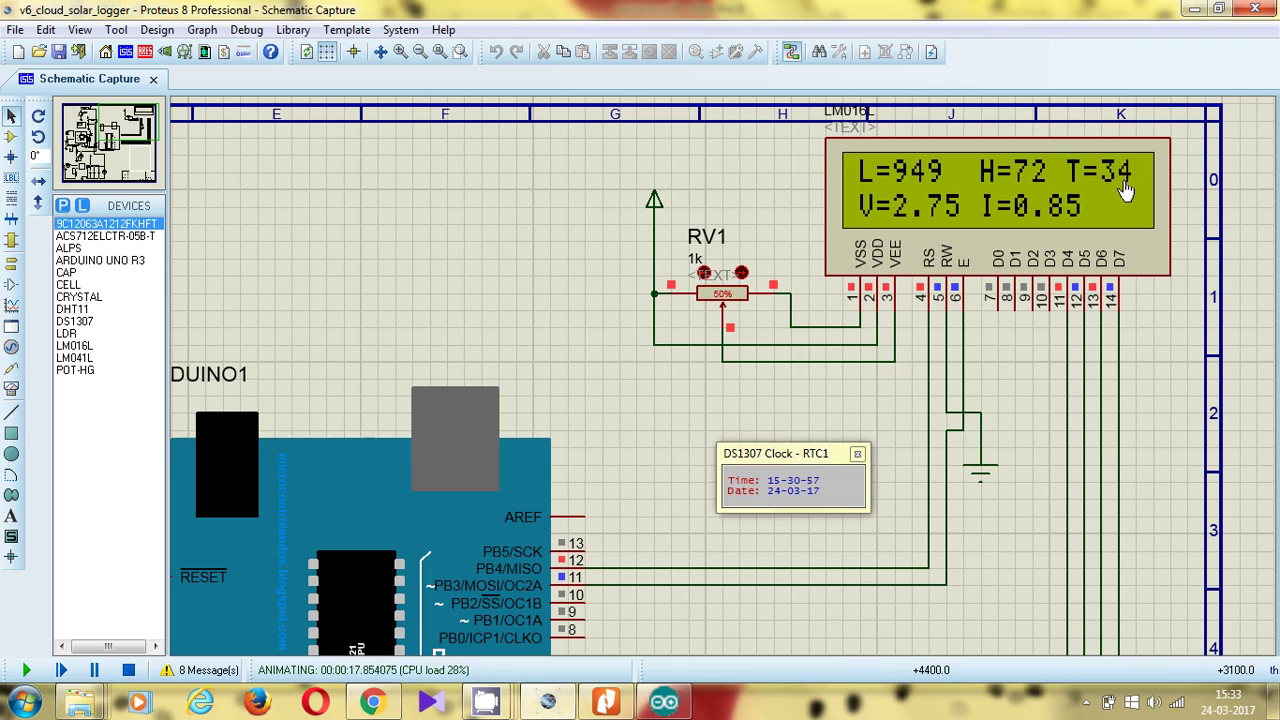
{"action": "left_click_drag", "start_coordinate": [120, 128], "coordinate": [91, 141]}
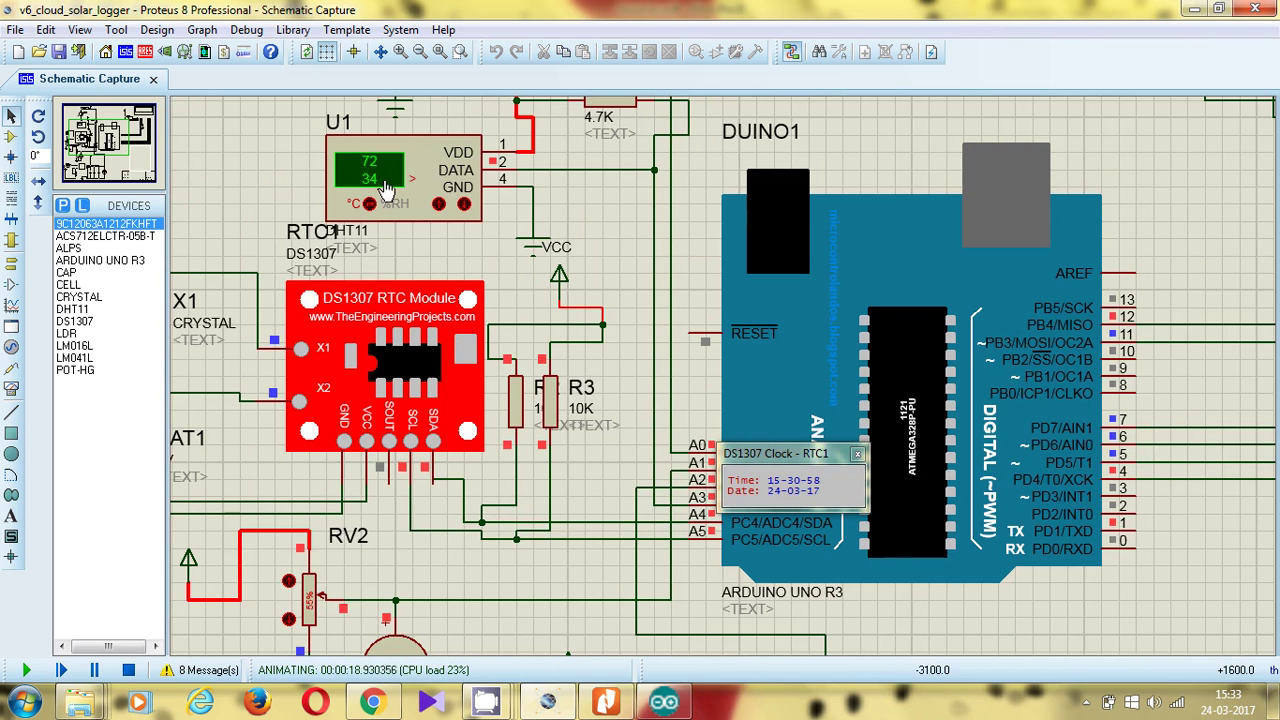
Set potentiometer RV2 to 66% and check the voltage reading on the LCD.
{"action": "left_click", "coordinate": [92, 148]}
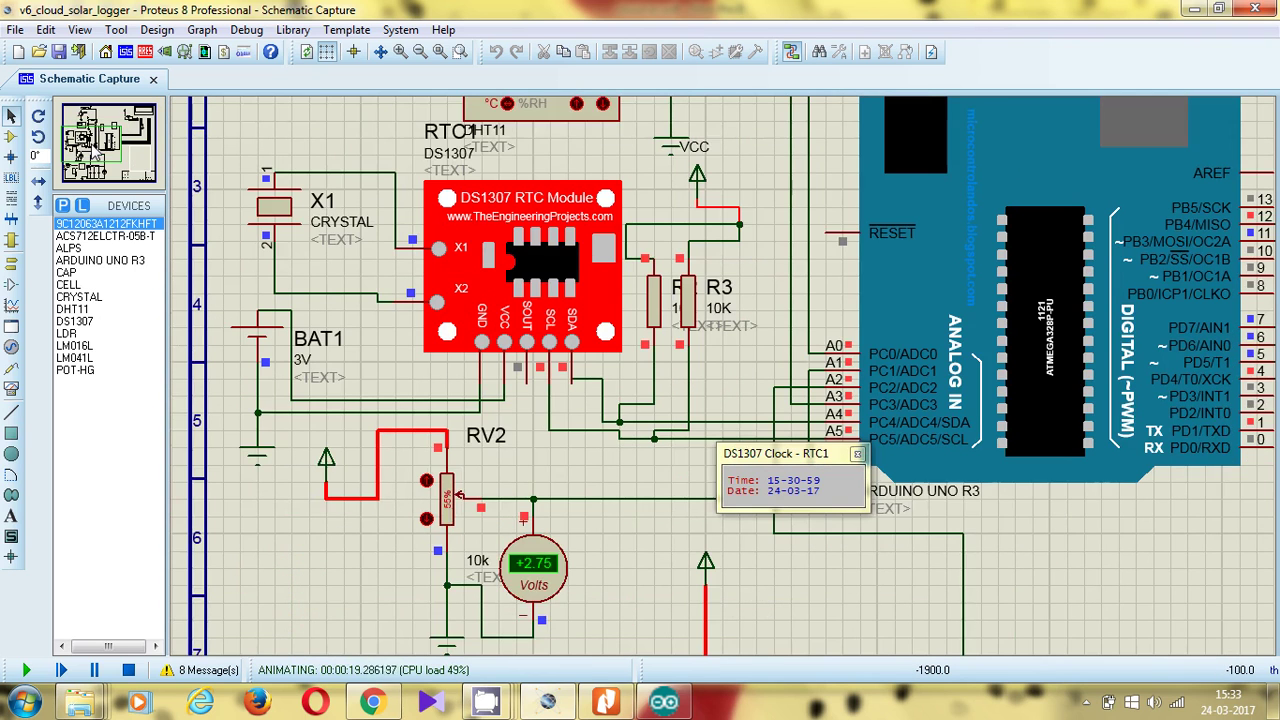
{"action": "left_click", "coordinate": [94, 156]}
{"action": "left_click", "coordinate": [95, 160]}
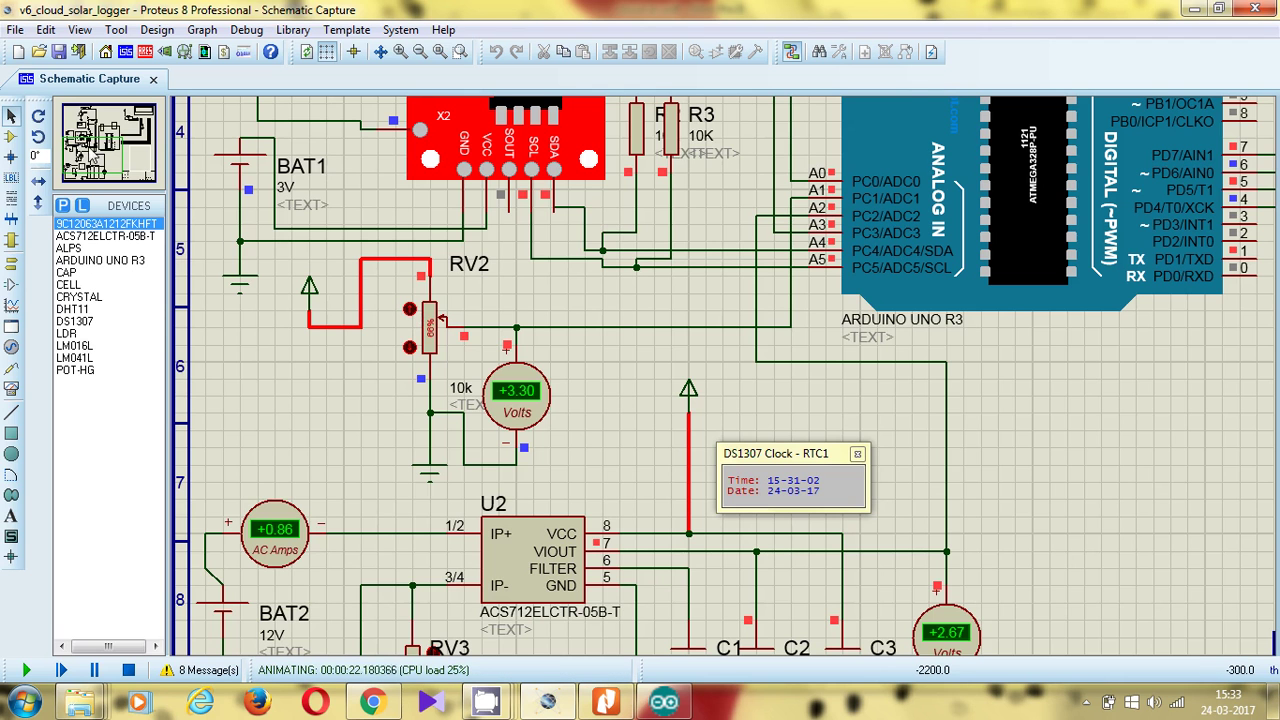
{"action": "left_click", "coordinate": [95, 157]}
{"action": "left_click_drag", "start_coordinate": [95, 157], "coordinate": [138, 118]}
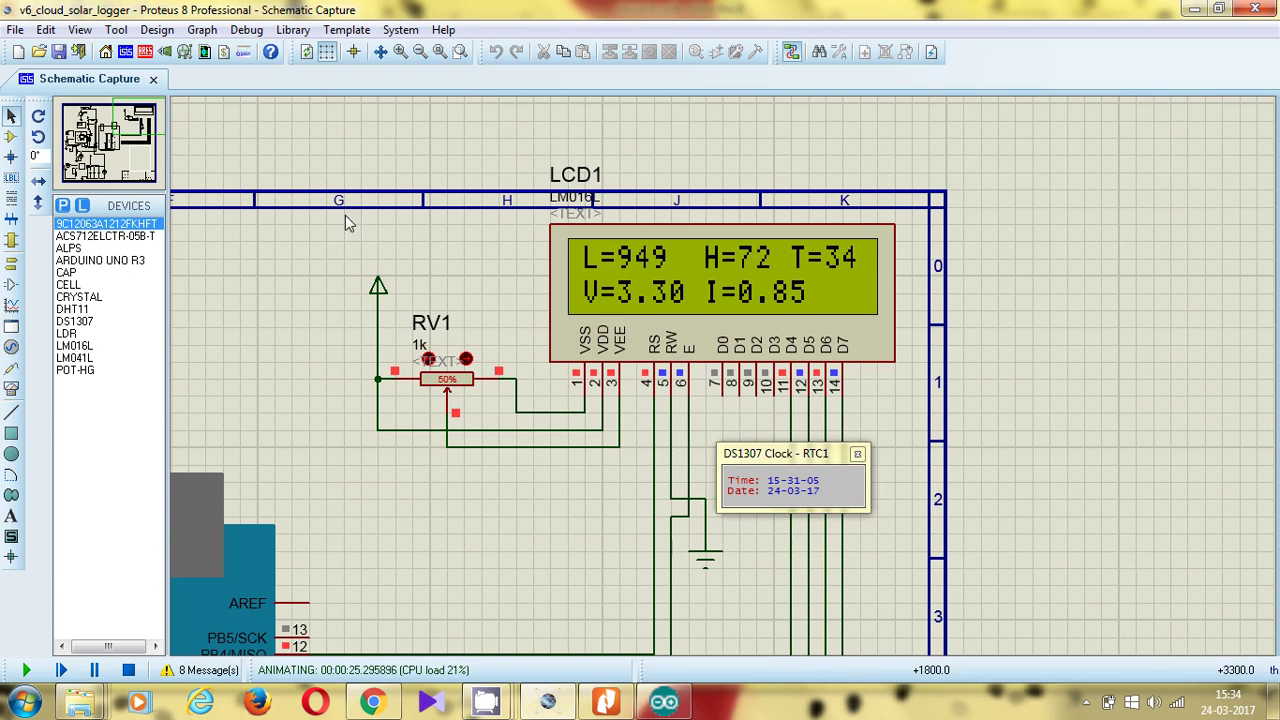
Set potentiometer RV3 beside the ACS712 current sensor to 58%.
{"action": "left_click_drag", "start_coordinate": [128, 118], "coordinate": [98, 166]}
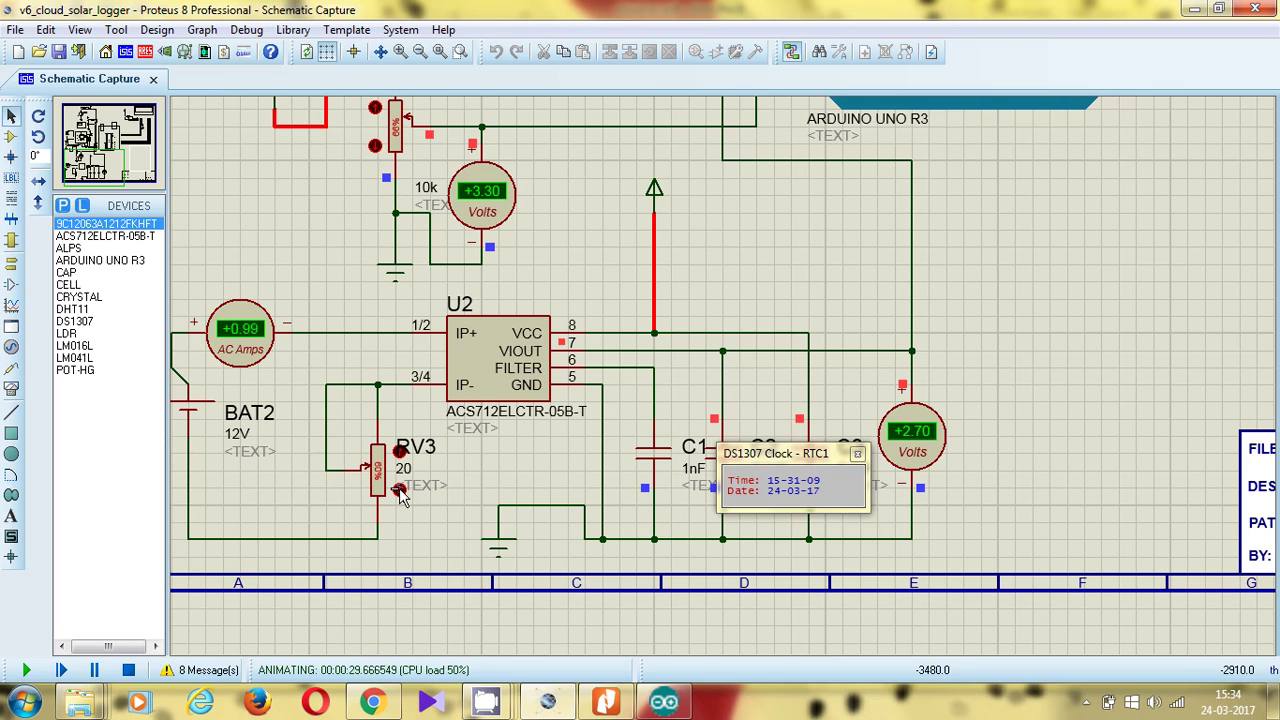
{"action": "left_click", "coordinate": [399, 490]}
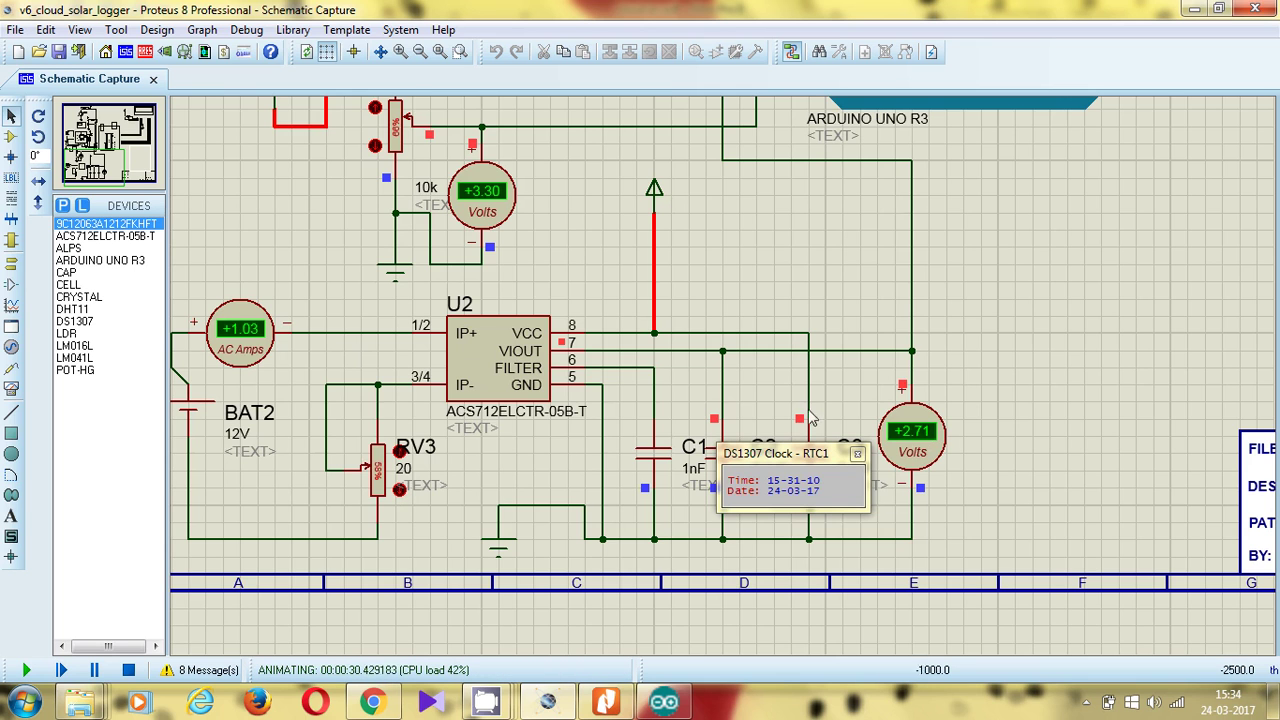
Compare the AC ammeter reading beside the ACS712 current sensor with the current value on the LCD.
{"action": "left_click", "coordinate": [100, 172]}
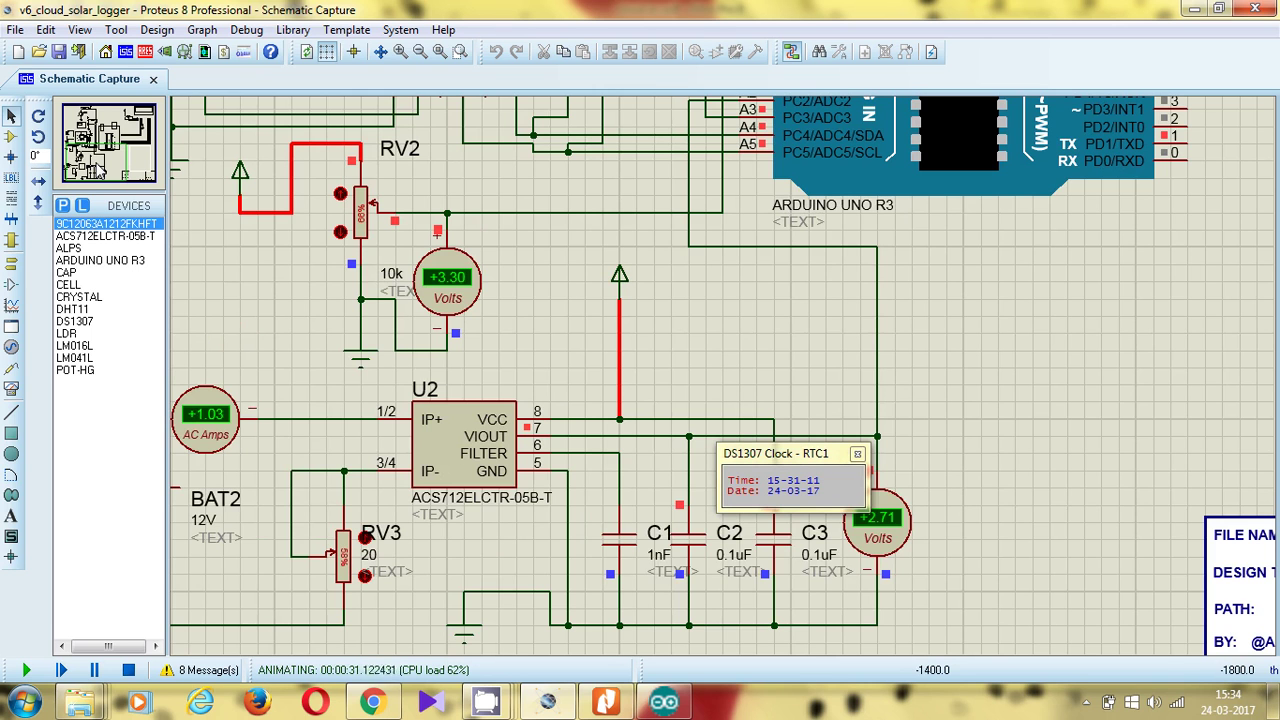
{"action": "mouse_move", "coordinate": [100, 172]}
{"action": "left_mouse_down"}
{"action": "mouse_move", "coordinate": [102, 160]}
{"action": "mouse_move", "coordinate": [98, 174]}
{"action": "left_mouse_up"}
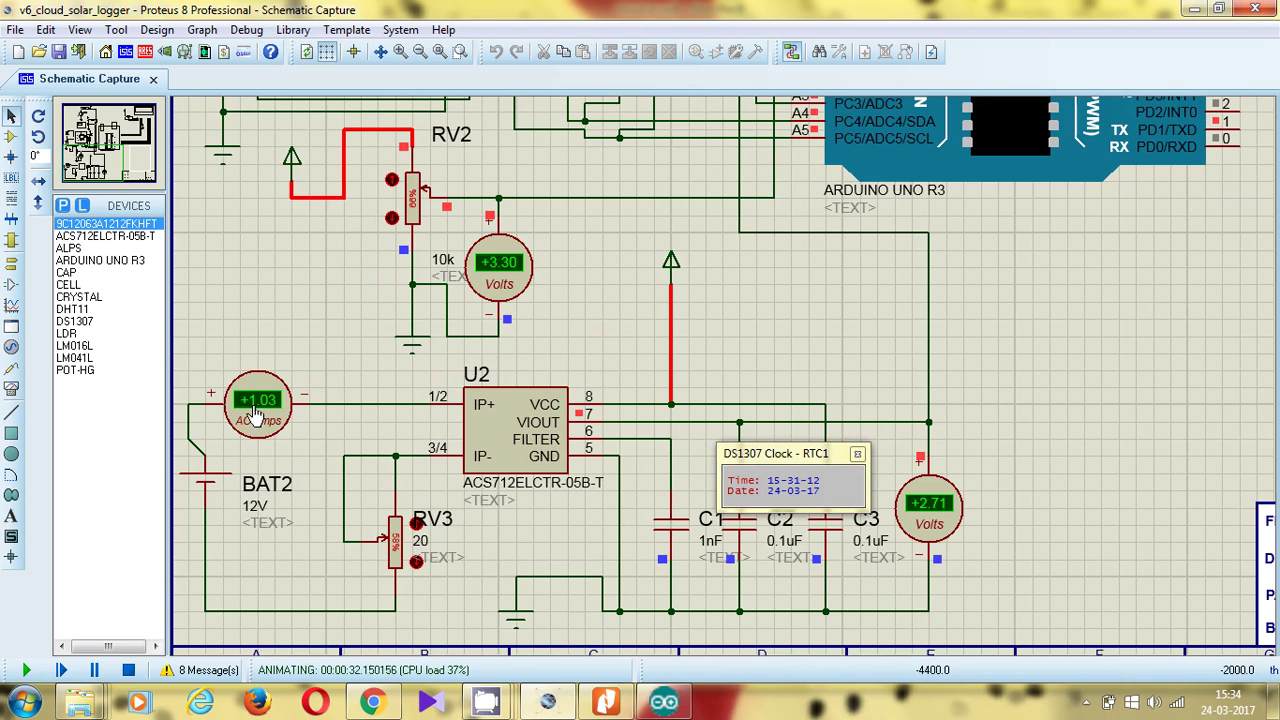
{"action": "left_click_drag", "start_coordinate": [90, 166], "coordinate": [137, 122]}
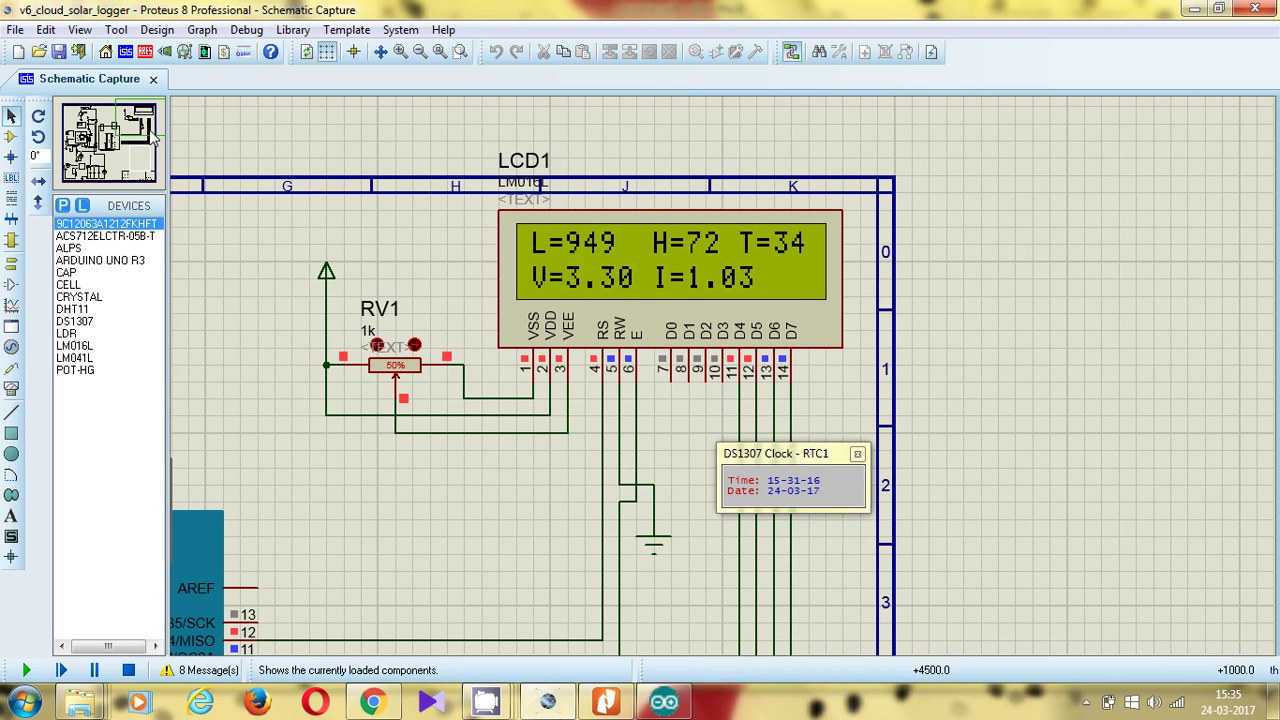
Move the DS1307 Clock window off the Arduino Uno to the free area beside the ESP8266 picture.
{"action": "left_click_drag", "start_coordinate": [139, 128], "coordinate": [111, 134]}
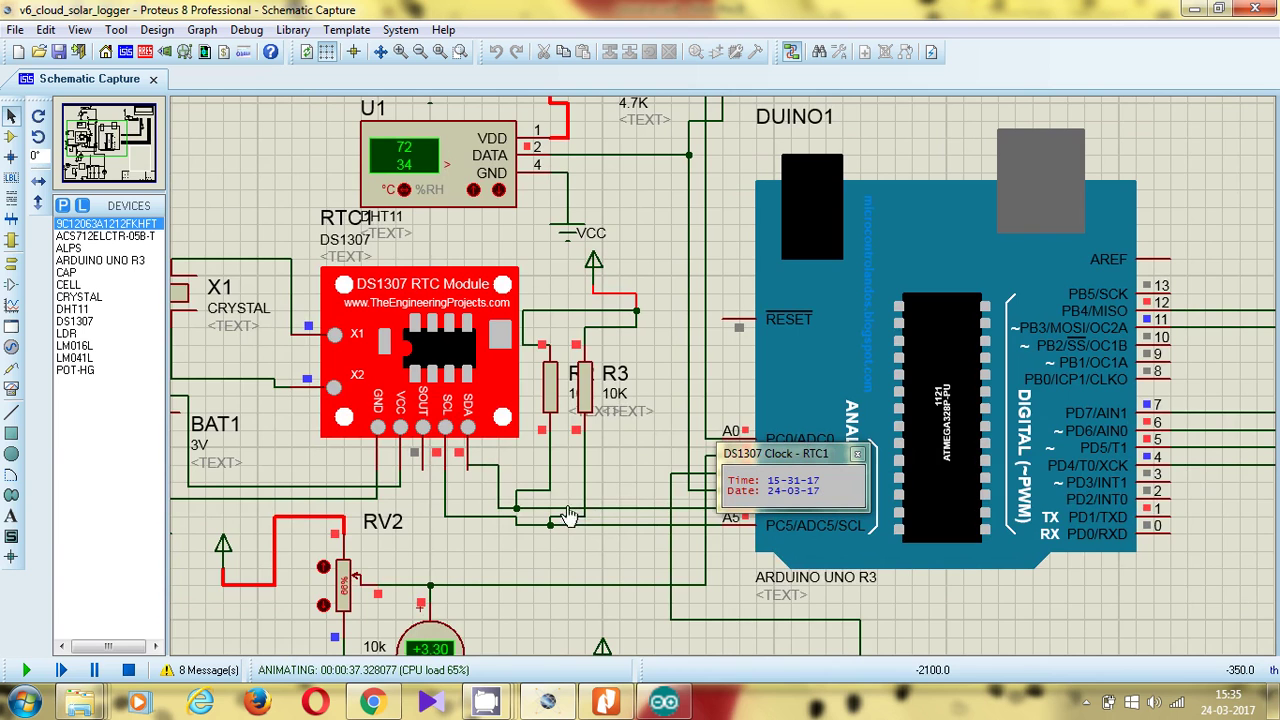
{"action": "scroll", "coordinate": [750, 552], "scroll_direction": "down", "scroll_amount": 2}
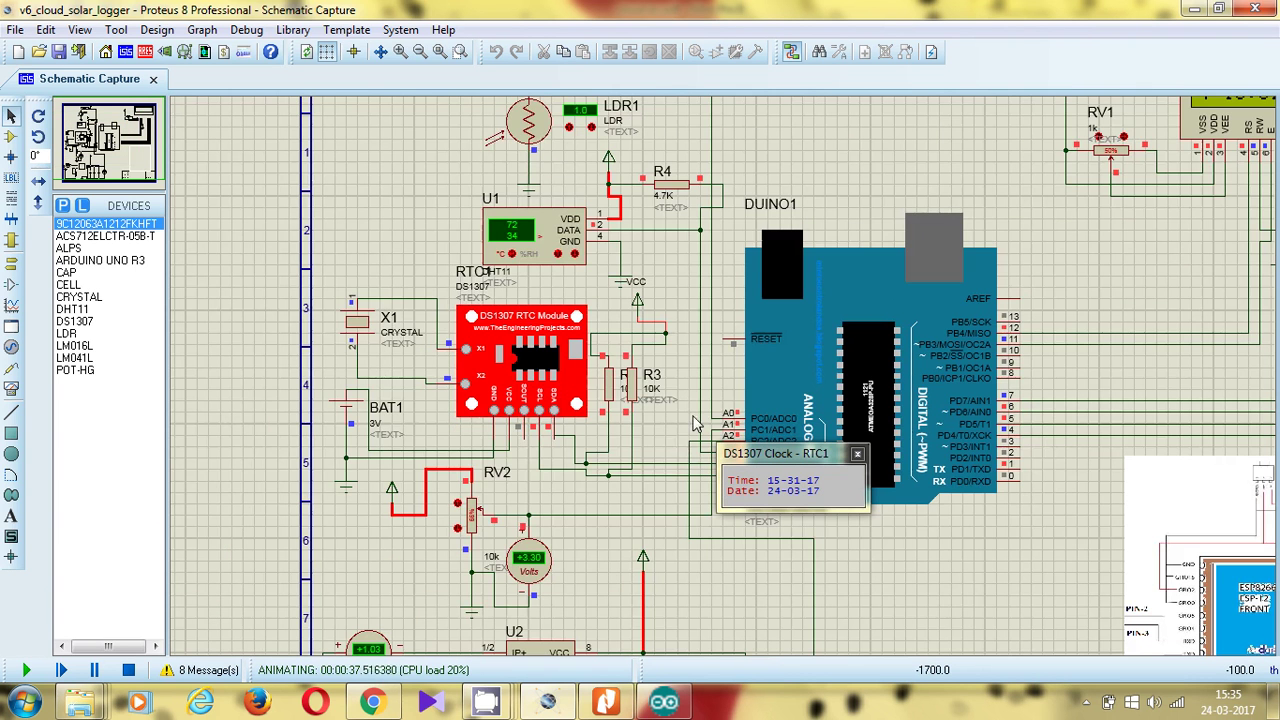
{"action": "scroll", "coordinate": [675, 422], "scroll_direction": "down", "scroll_amount": 1}
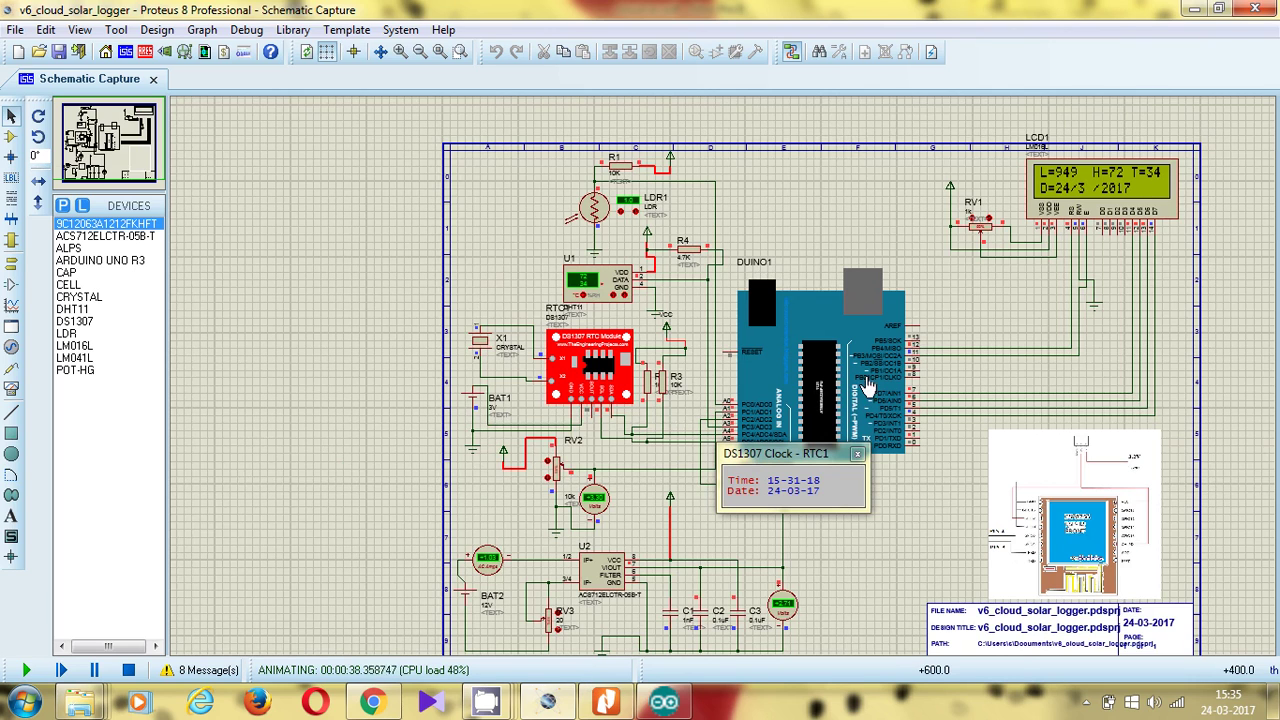
{"action": "left_click_drag", "start_coordinate": [813, 460], "coordinate": [925, 520]}
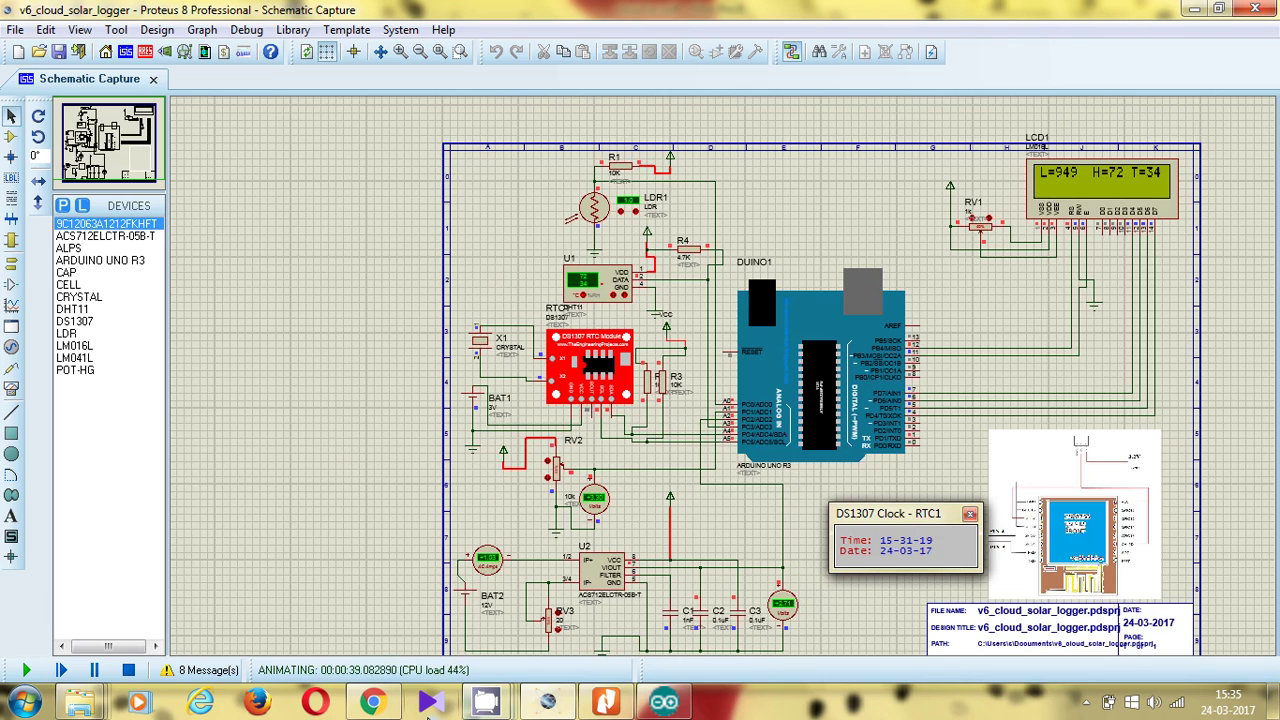
Switch to ThingSpeak in Chrome and open the Cloud PV Data Logger channel from the list of own channels.
{"action": "left_click", "coordinate": [374, 703]}
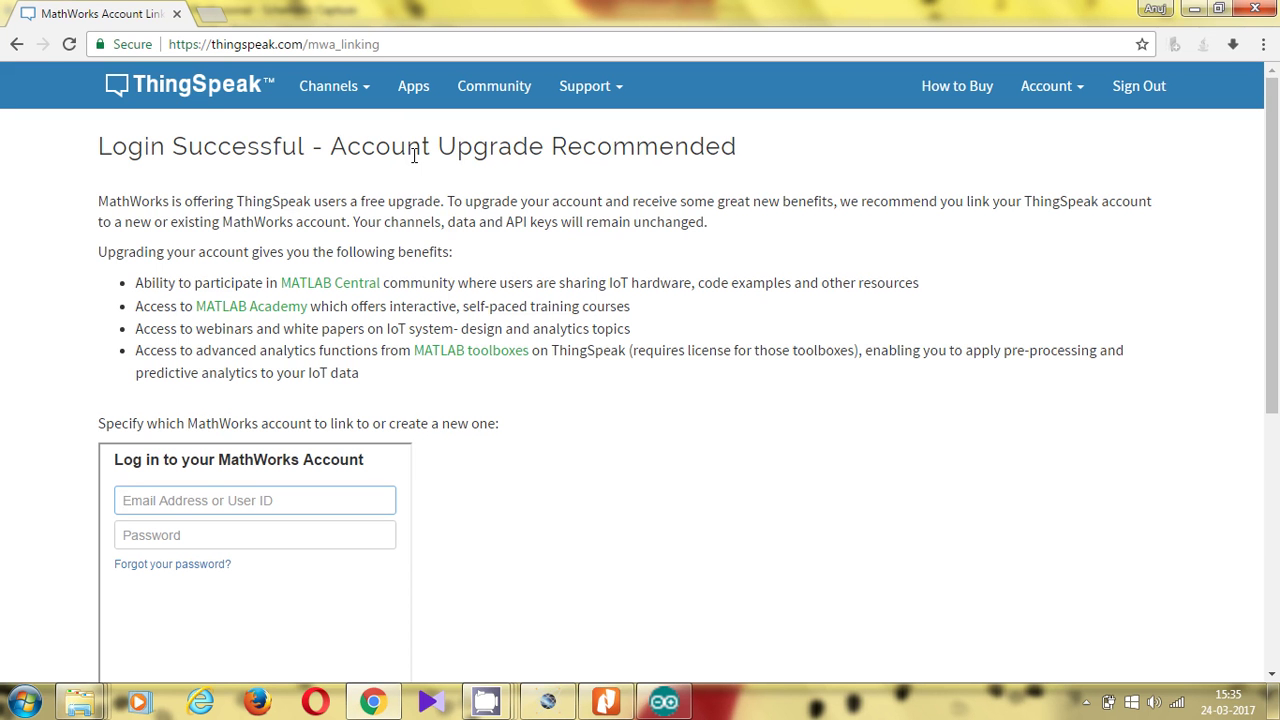
{"action": "left_click", "coordinate": [378, 92]}
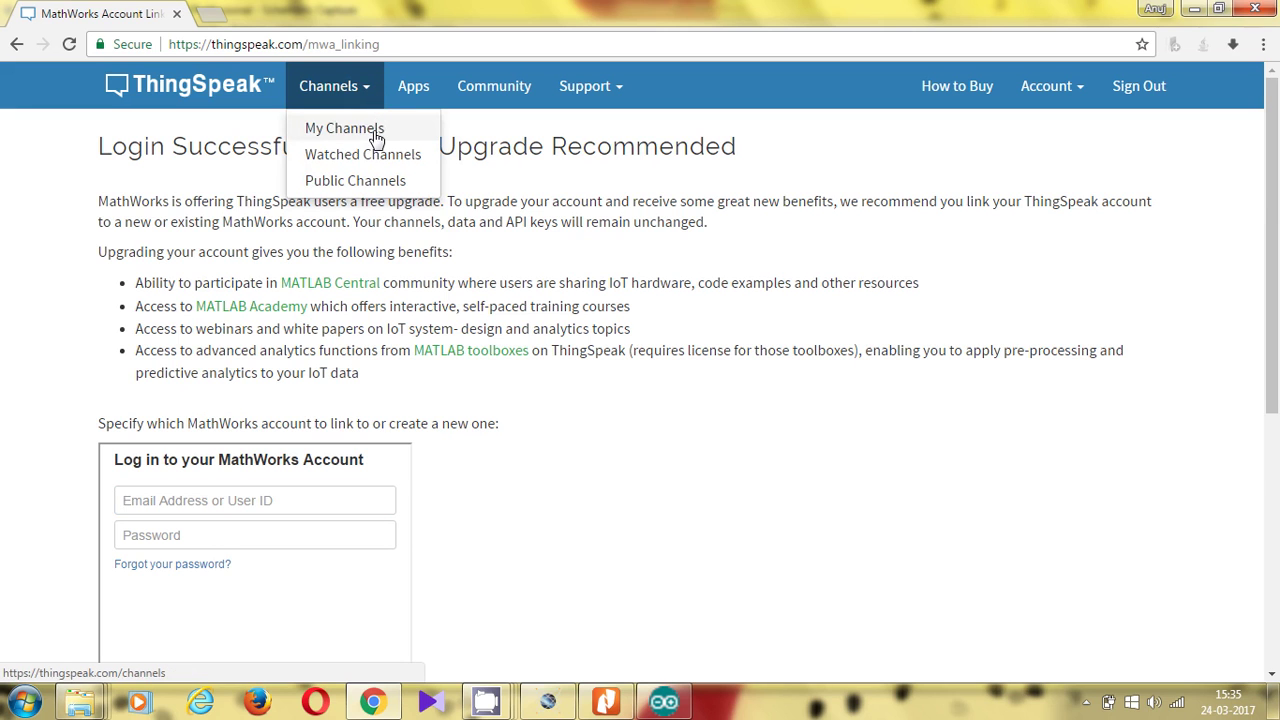
{"action": "left_click", "coordinate": [373, 132]}
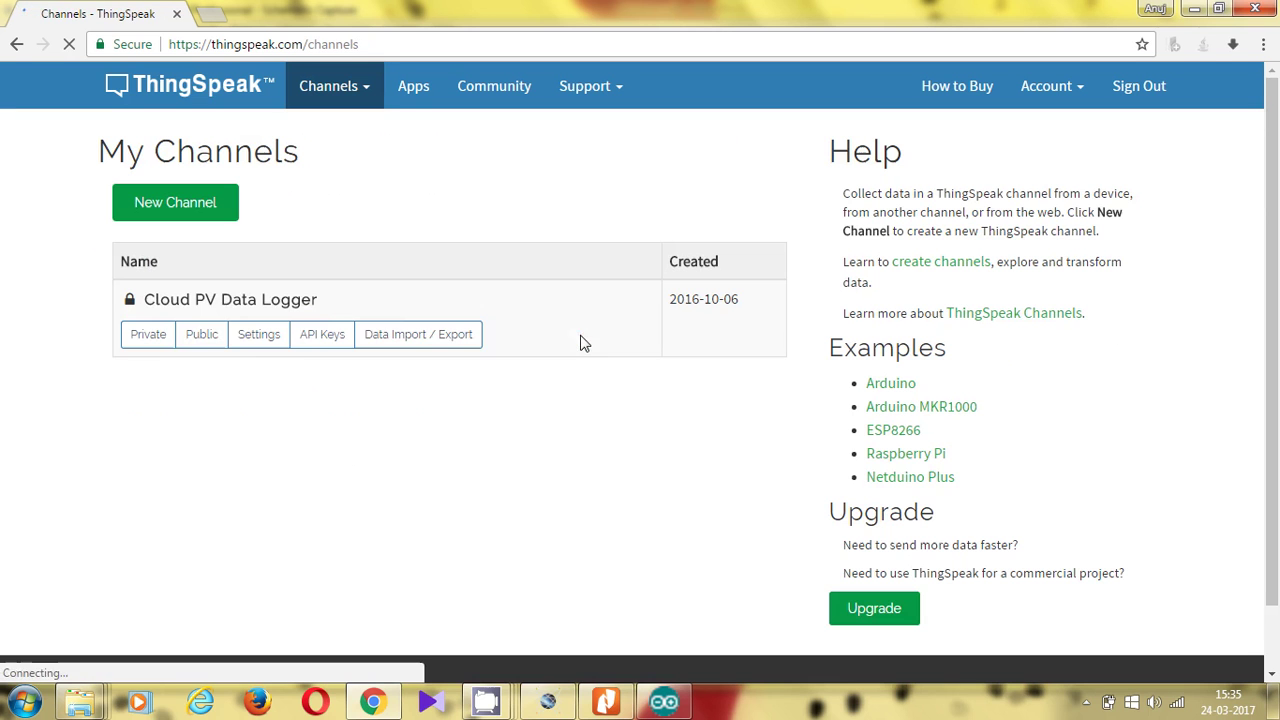
{"action": "left_click", "coordinate": [227, 310]}
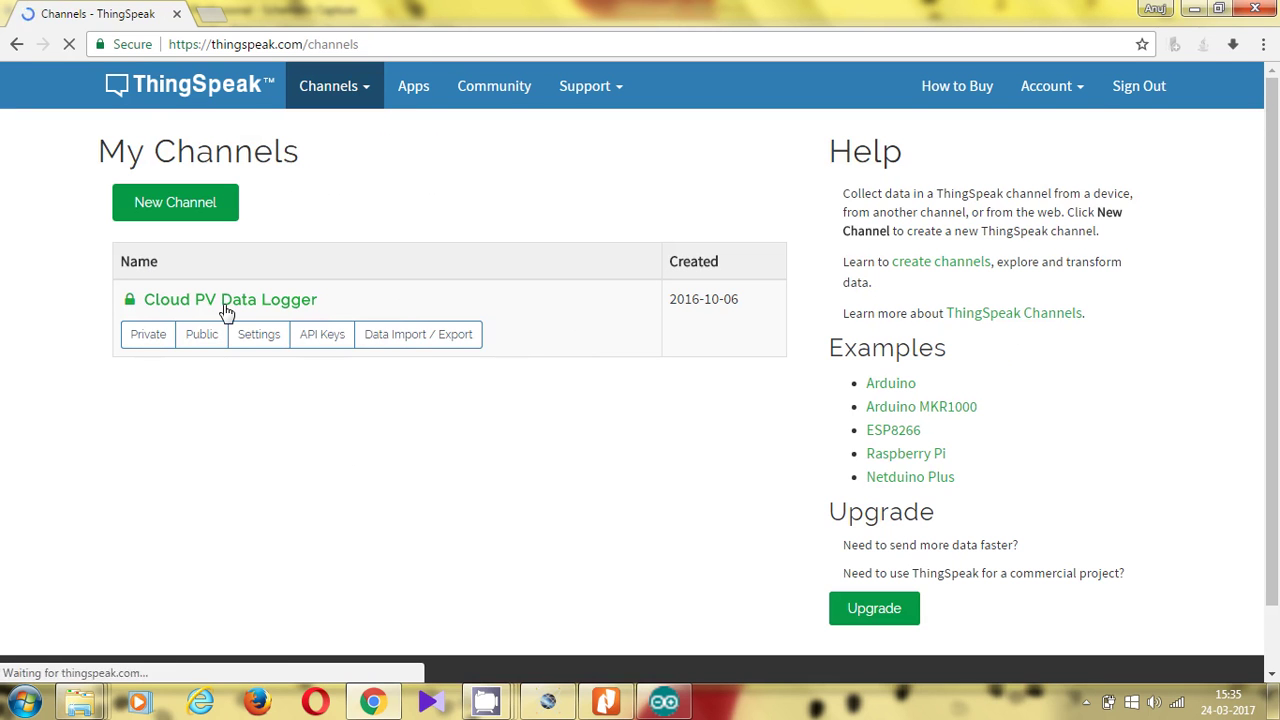
Examine the channel's temperature-humidity relationship plot and the Field 2 humidity chart.
{"action": "scroll", "coordinate": [531, 421], "scroll_direction": "down", "scroll_amount": 3}
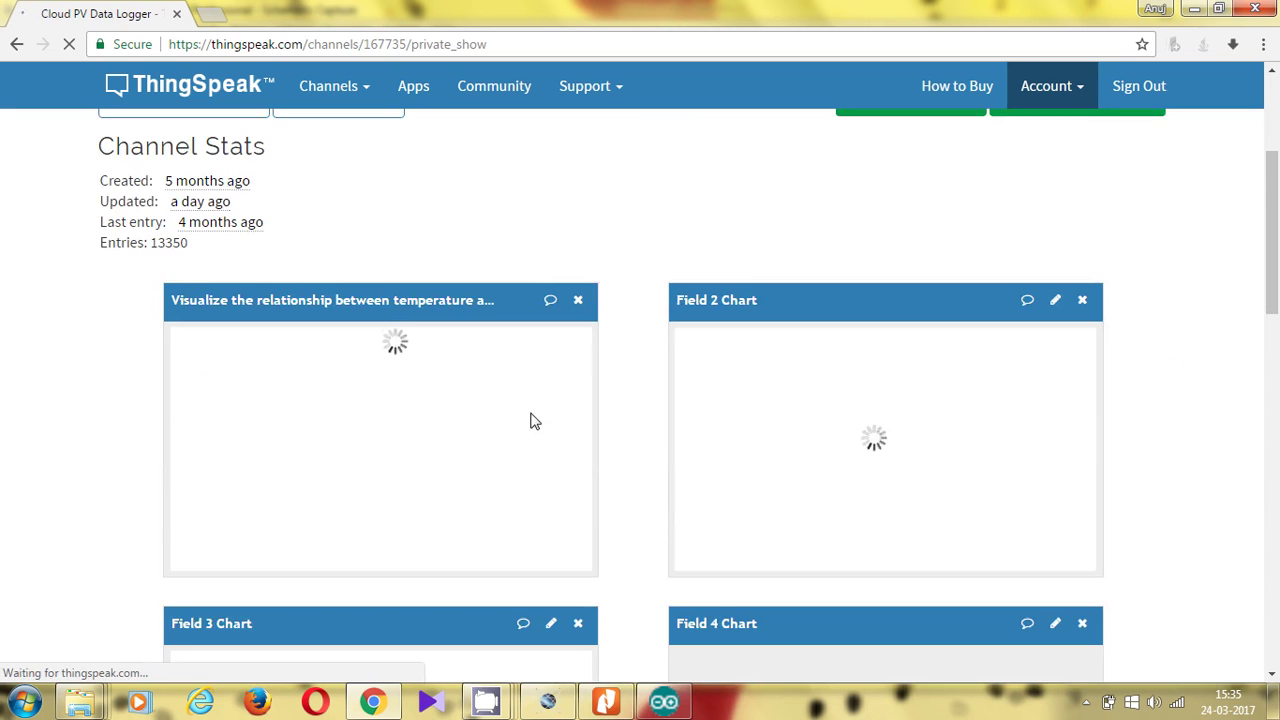
{"action": "scroll", "coordinate": [531, 421], "scroll_direction": "down", "scroll_amount": 2}
{"action": "scroll", "coordinate": [531, 421], "scroll_direction": "up", "scroll_amount": 1}
{"action": "scroll", "coordinate": [531, 421], "scroll_direction": "down", "scroll_amount": 4}
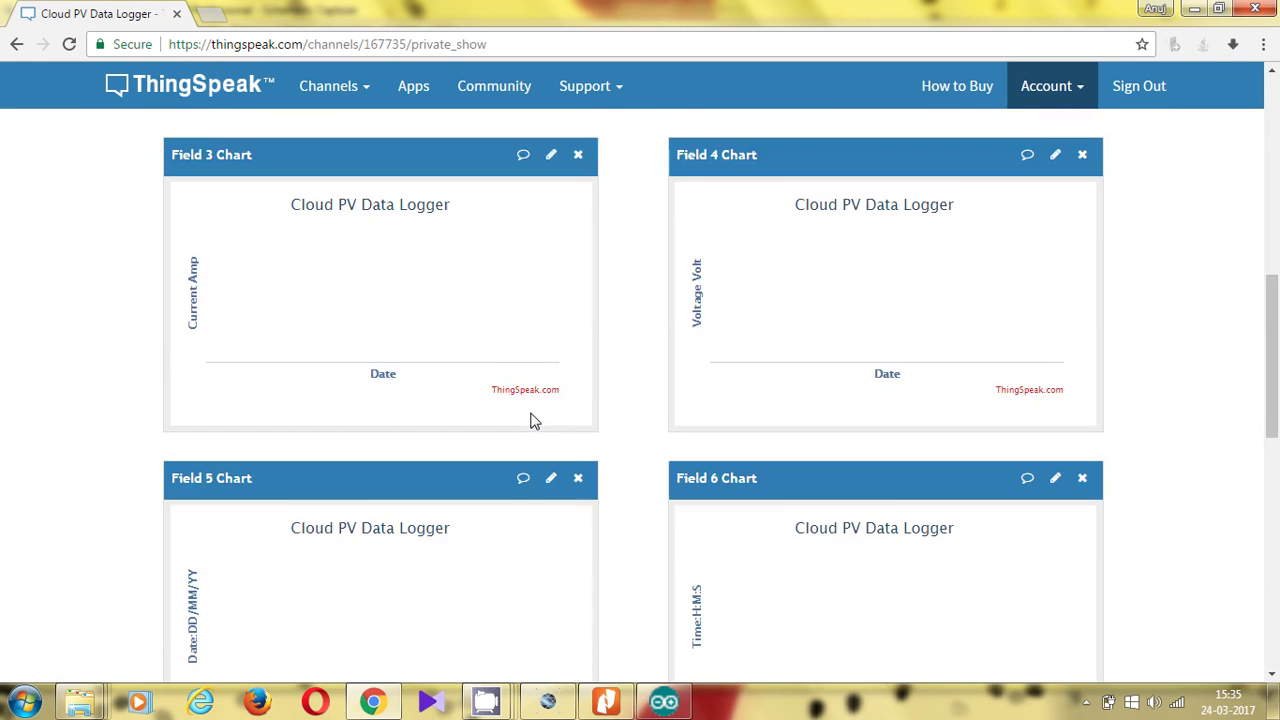
{"action": "scroll", "coordinate": [531, 421], "scroll_direction": "up", "scroll_amount": 3}
{"action": "scroll", "coordinate": [531, 421], "scroll_direction": "up", "scroll_amount": 1}
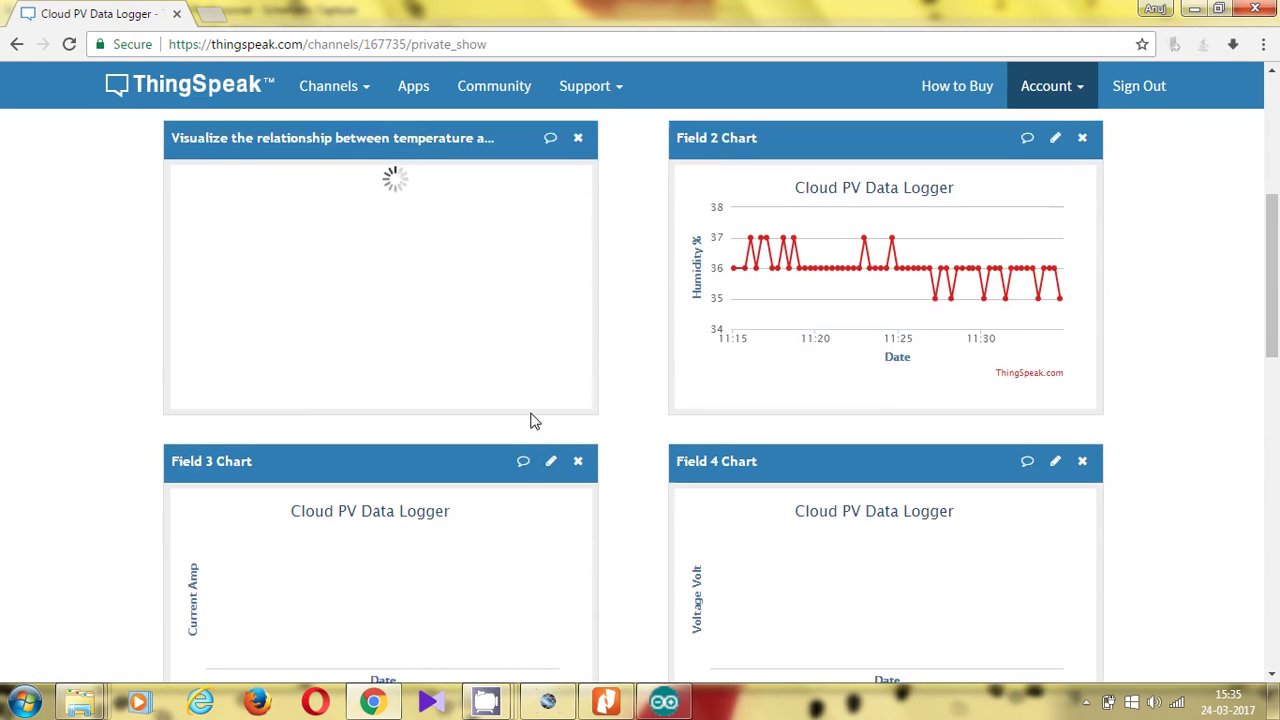
{"action": "scroll", "coordinate": [531, 421], "scroll_direction": "down", "scroll_amount": 1}
{"action": "scroll", "coordinate": [488, 274], "scroll_direction": "up", "scroll_amount": 1}
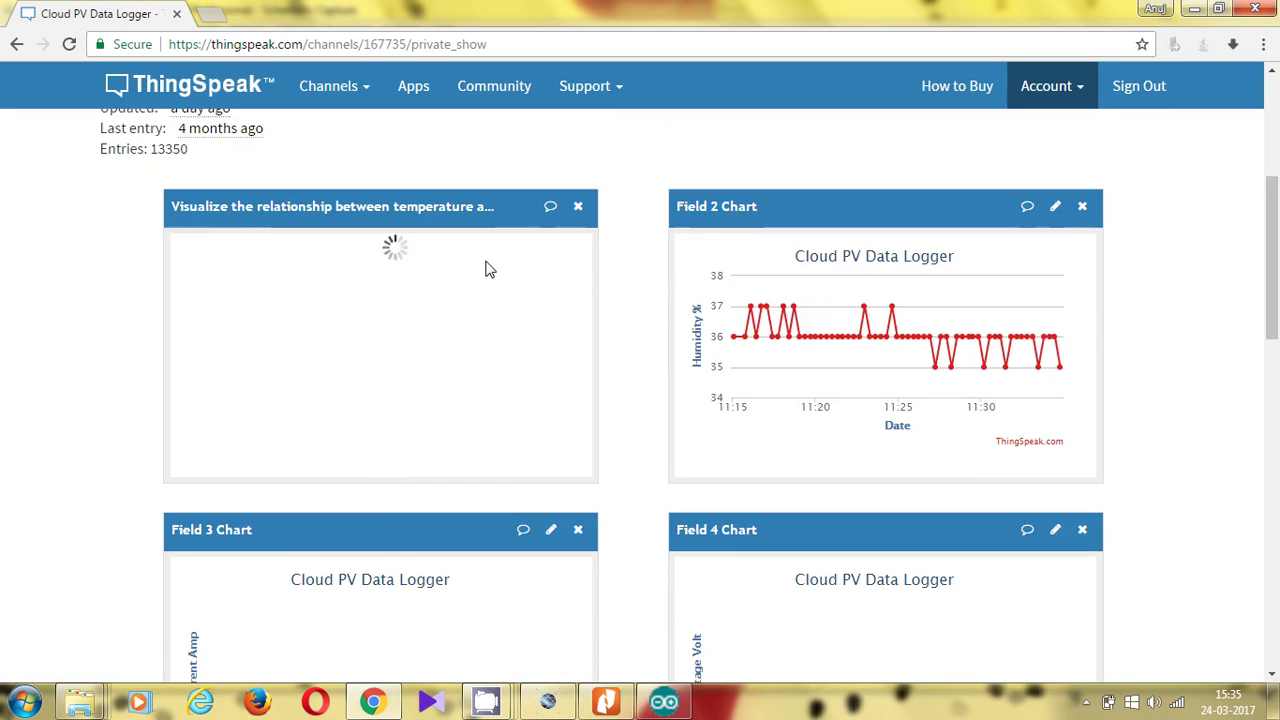
{"action": "scroll", "coordinate": [237, 328], "scroll_direction": "down", "scroll_amount": 1}
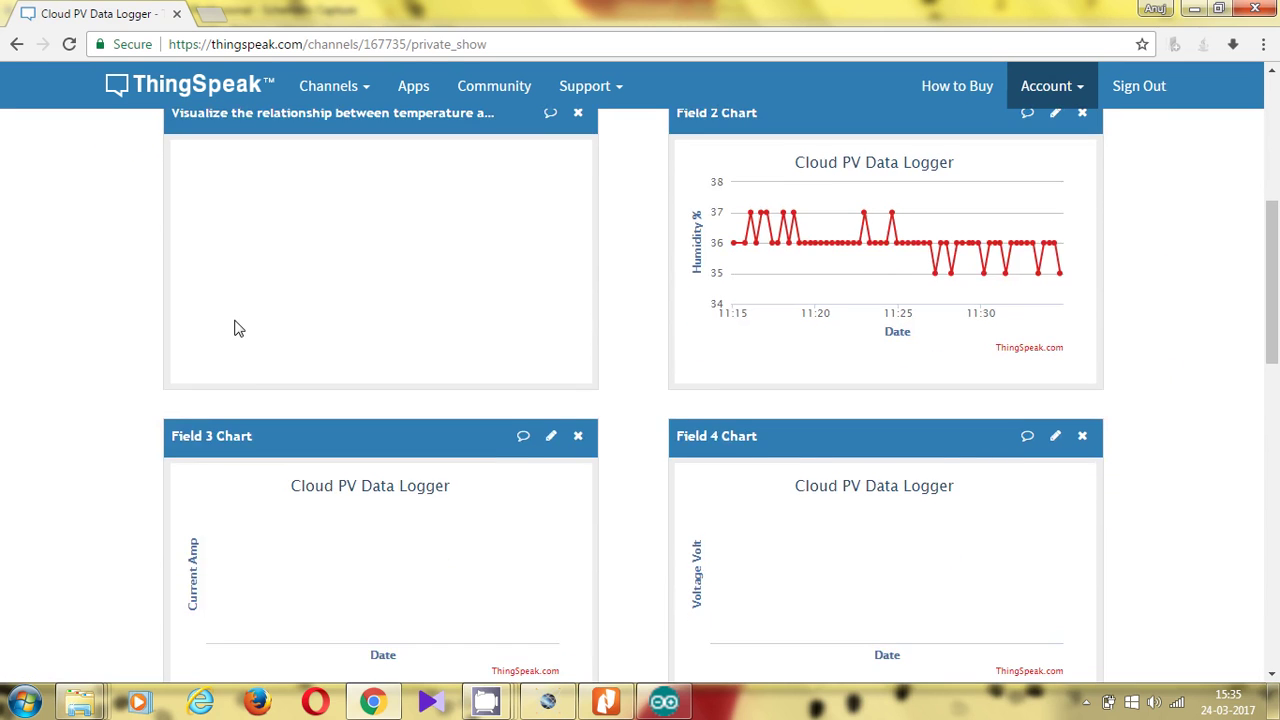
{"action": "scroll", "coordinate": [237, 328], "scroll_direction": "up", "scroll_amount": 1}
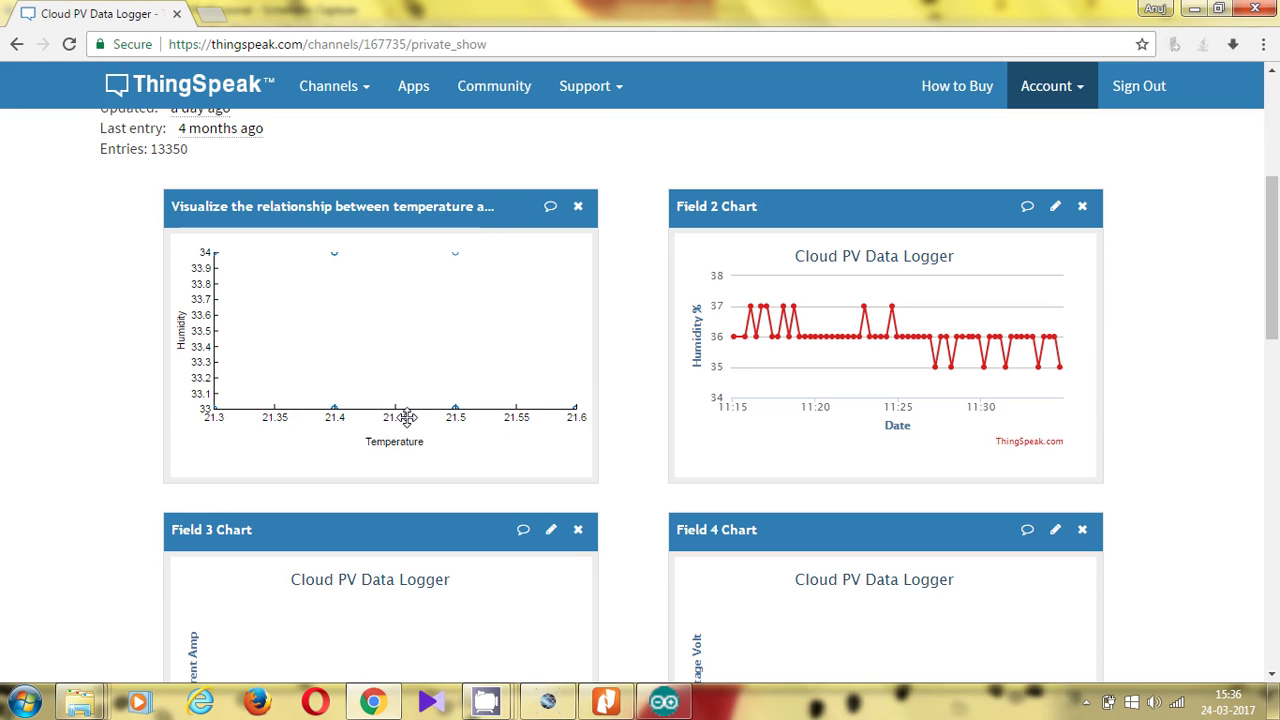
{"action": "scroll", "coordinate": [277, 531], "scroll_direction": "down", "scroll_amount": 2}
{"action": "scroll", "coordinate": [215, 440], "scroll_direction": "up", "scroll_amount": 1}
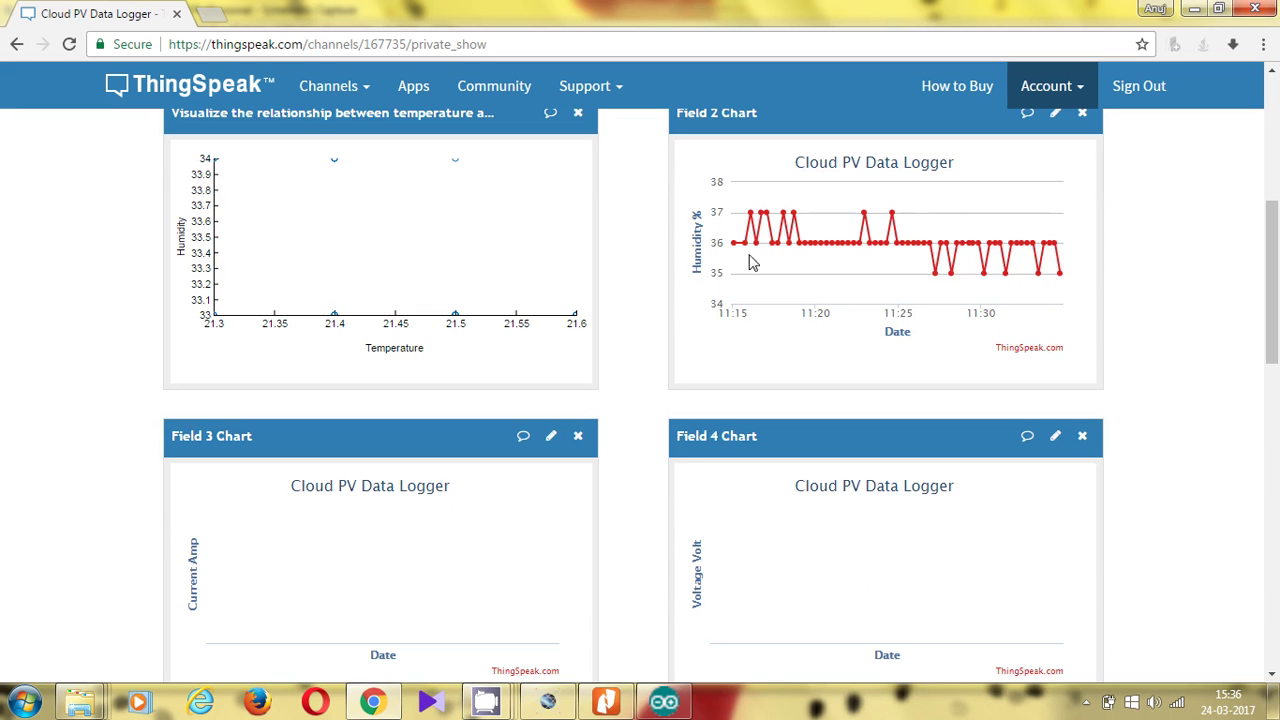
Review the channel's remaining field charts for current, voltage, date, time and lux.
{"action": "scroll", "coordinate": [690, 418], "scroll_direction": "down", "scroll_amount": 2}
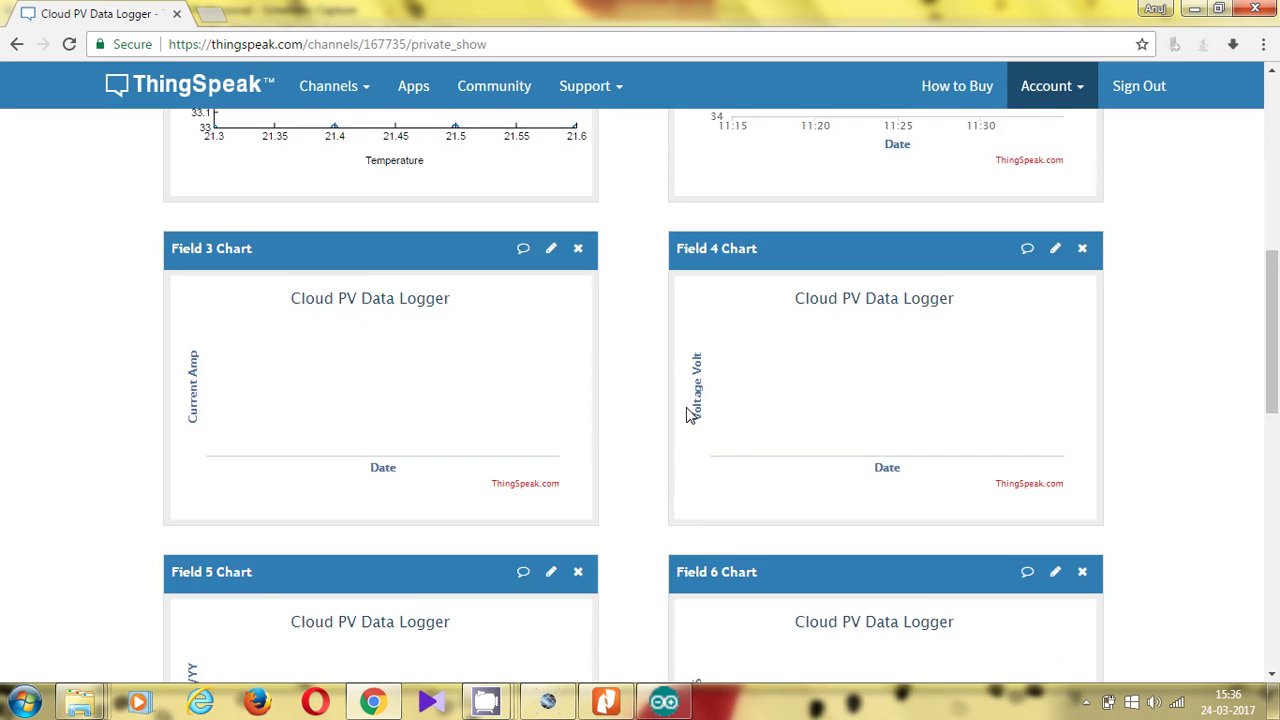
{"action": "scroll", "coordinate": [690, 418], "scroll_direction": "down", "scroll_amount": 1}
{"action": "scroll", "coordinate": [702, 278], "scroll_direction": "down", "scroll_amount": 2}
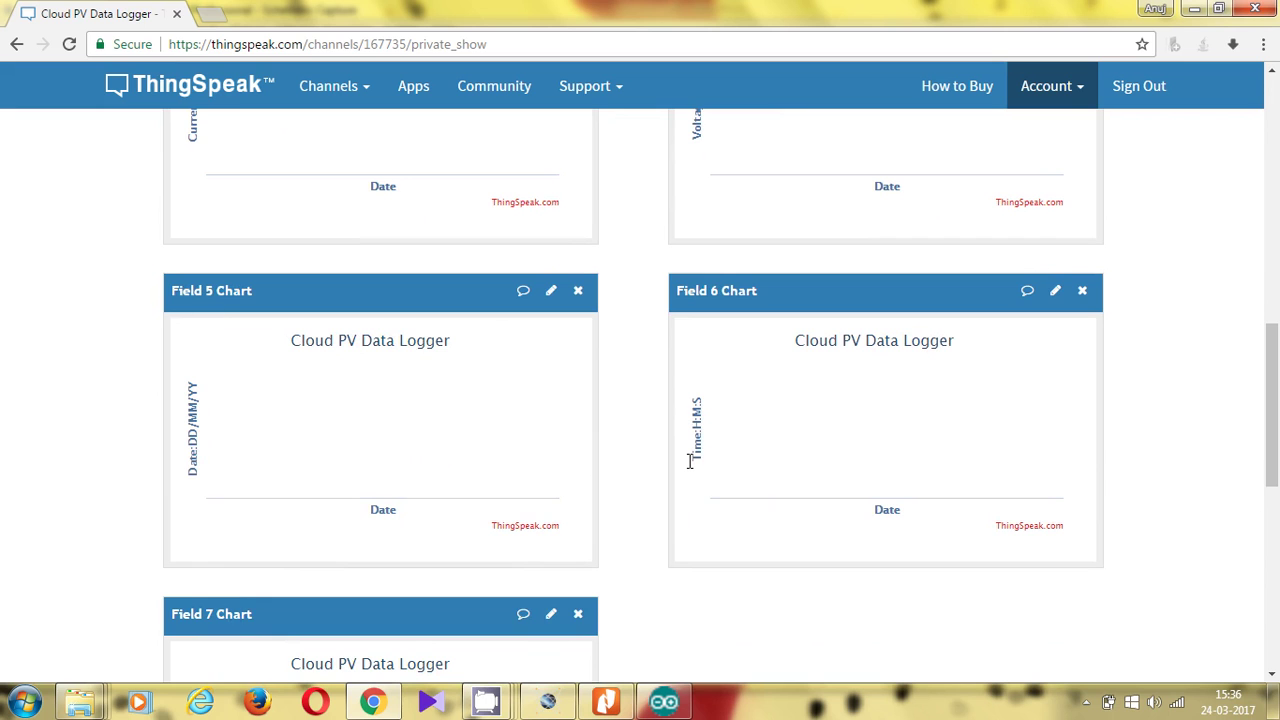
{"action": "scroll", "coordinate": [648, 484], "scroll_direction": "down", "scroll_amount": 3}
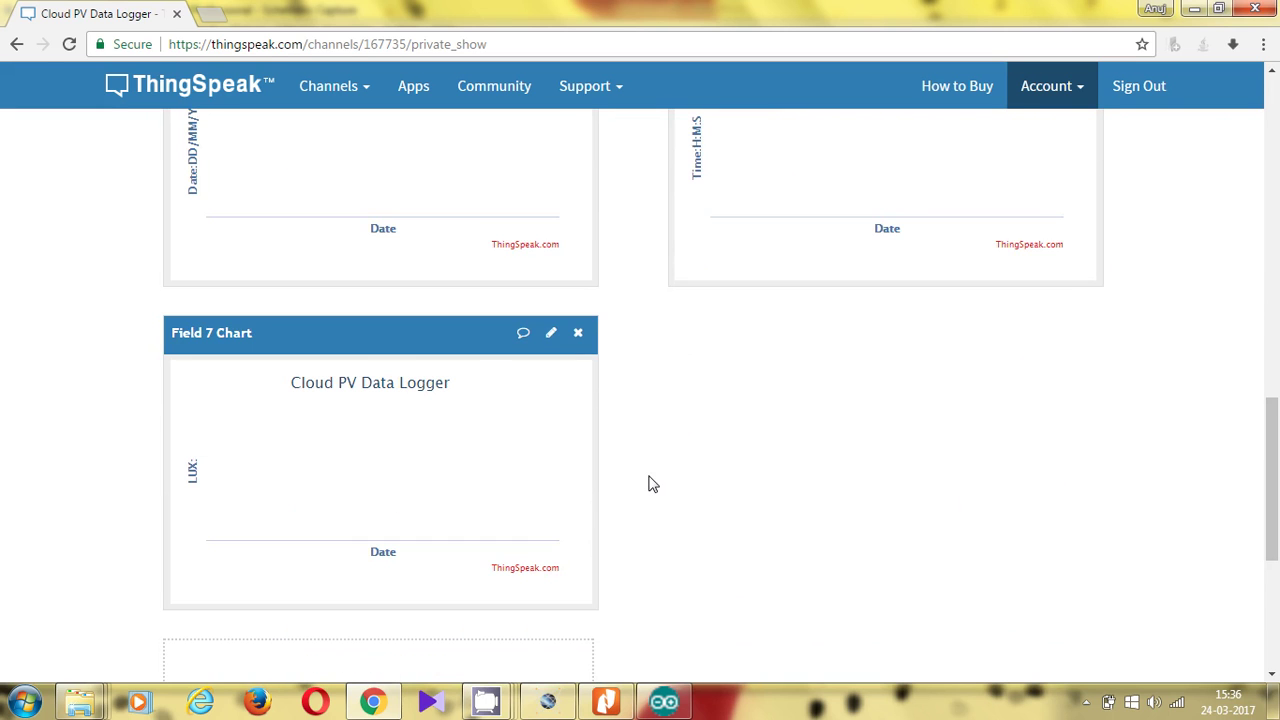
{"action": "scroll", "coordinate": [648, 484], "scroll_direction": "down", "scroll_amount": 1}
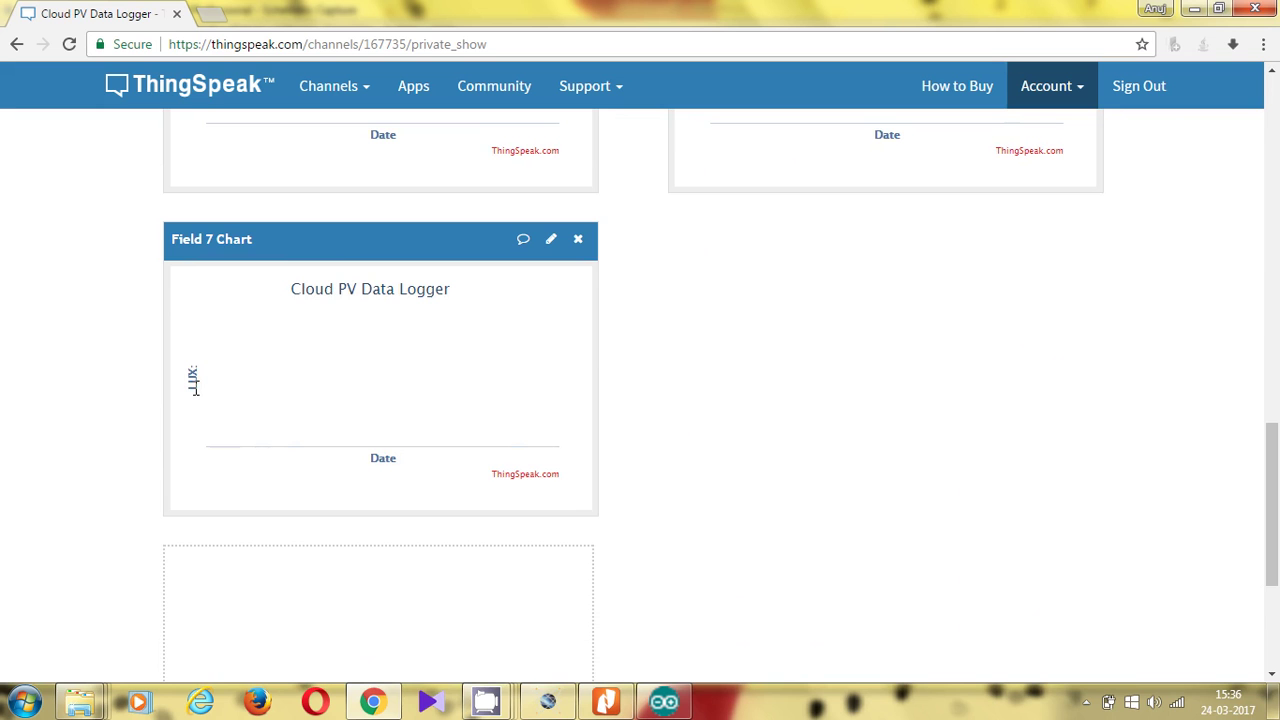
{"action": "scroll", "coordinate": [412, 400], "scroll_direction": "up", "scroll_amount": 1}
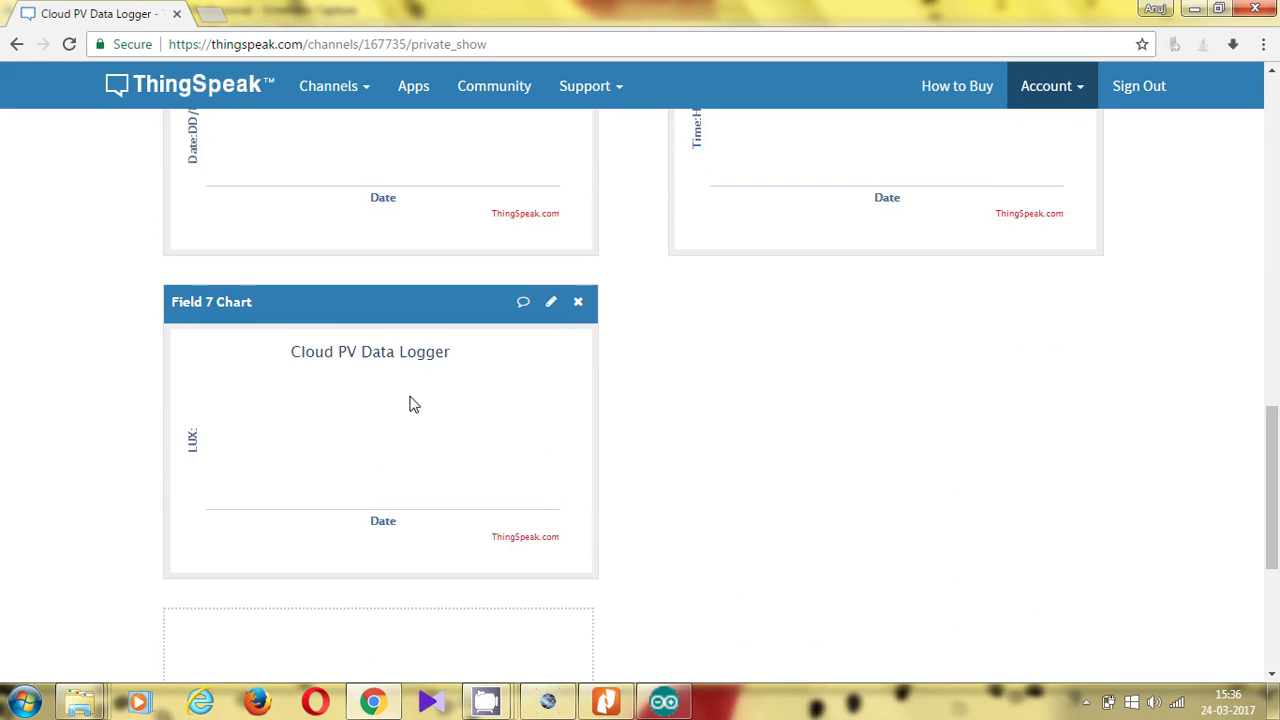
{"action": "scroll", "coordinate": [410, 403], "scroll_direction": "up", "scroll_amount": 13}
{"action": "scroll", "coordinate": [420, 403], "scroll_direction": "down", "scroll_amount": 5}
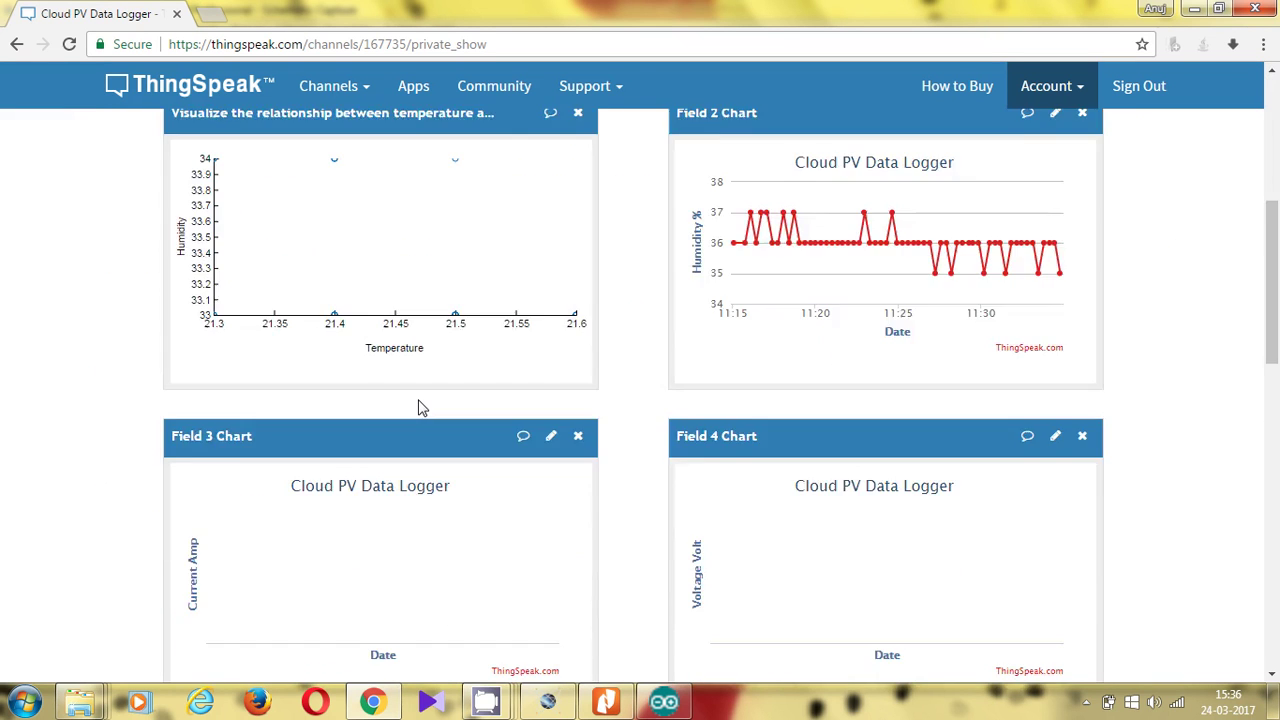
{"action": "scroll", "coordinate": [419, 404], "scroll_direction": "down", "scroll_amount": 4}
Switch back to Proteus and look over the complete data logger schematic while the simulation runs.
{"action": "left_click", "coordinate": [1195, 10]}
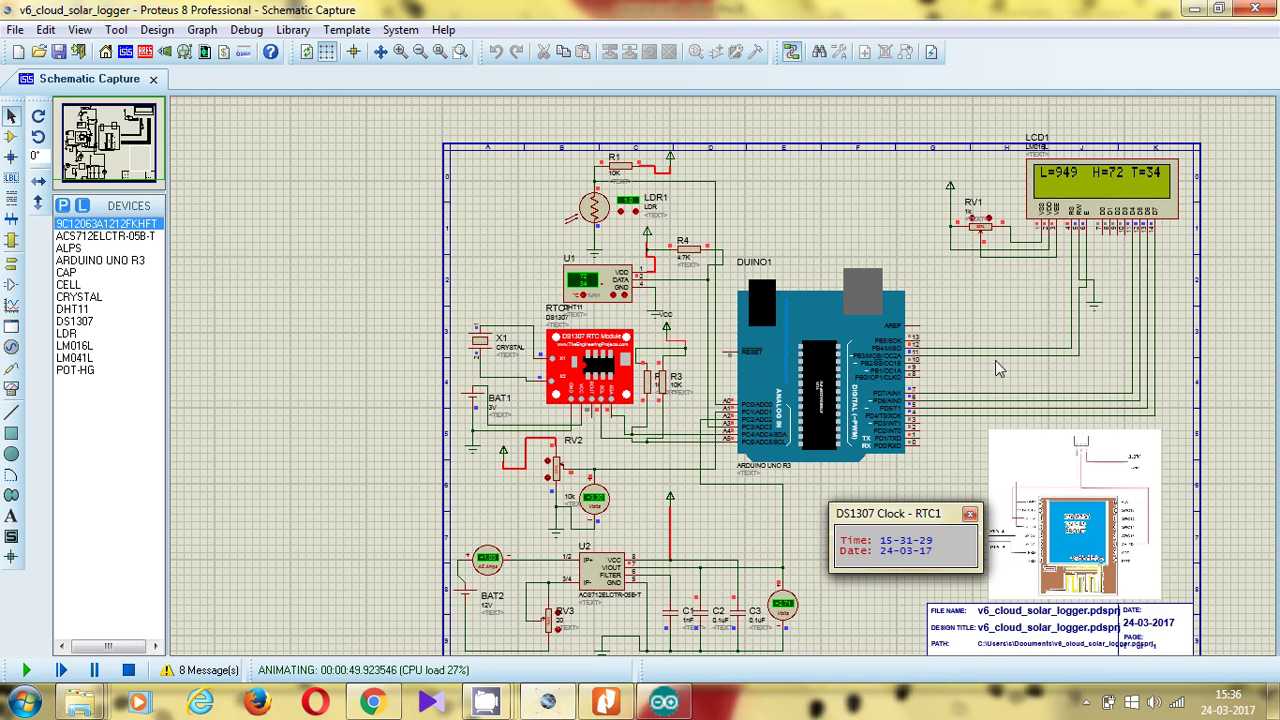
{"action": "scroll", "coordinate": [360, 353], "scroll_direction": "up", "scroll_amount": 1}
{"action": "scroll", "coordinate": [360, 353], "scroll_direction": "down", "scroll_amount": 1}
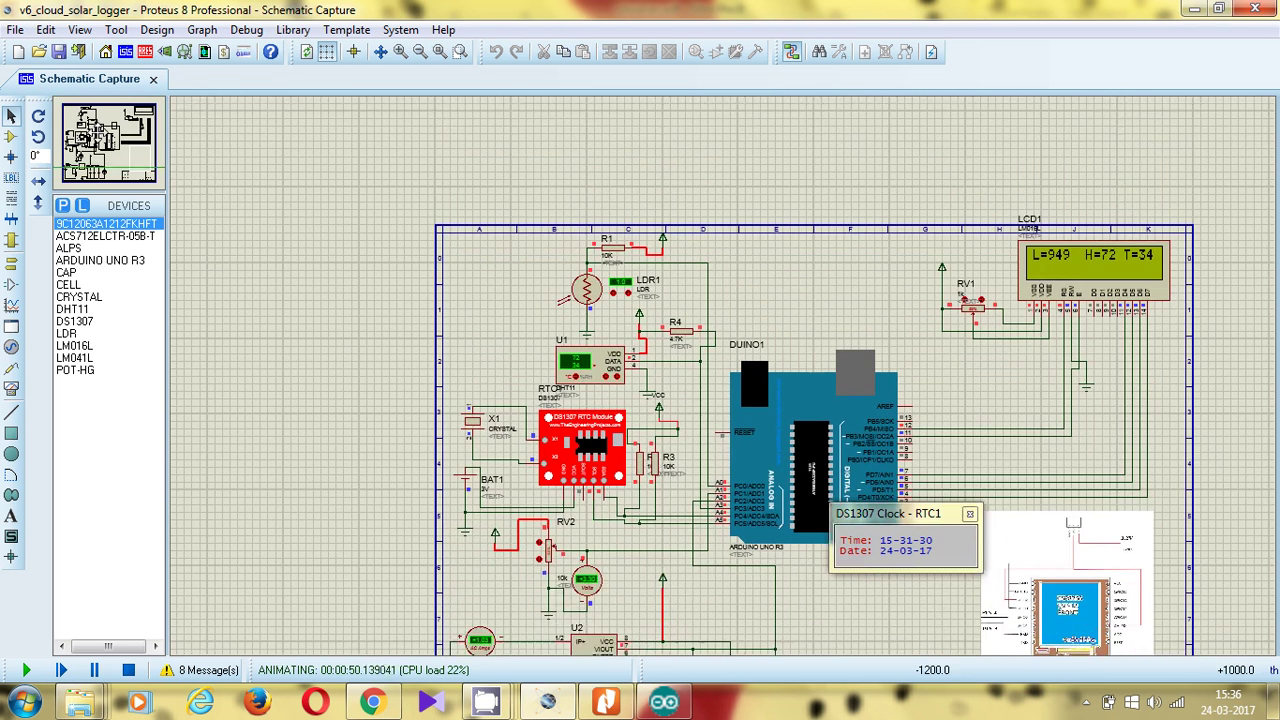
{"action": "scroll", "coordinate": [360, 353], "scroll_direction": "down", "scroll_amount": 1}
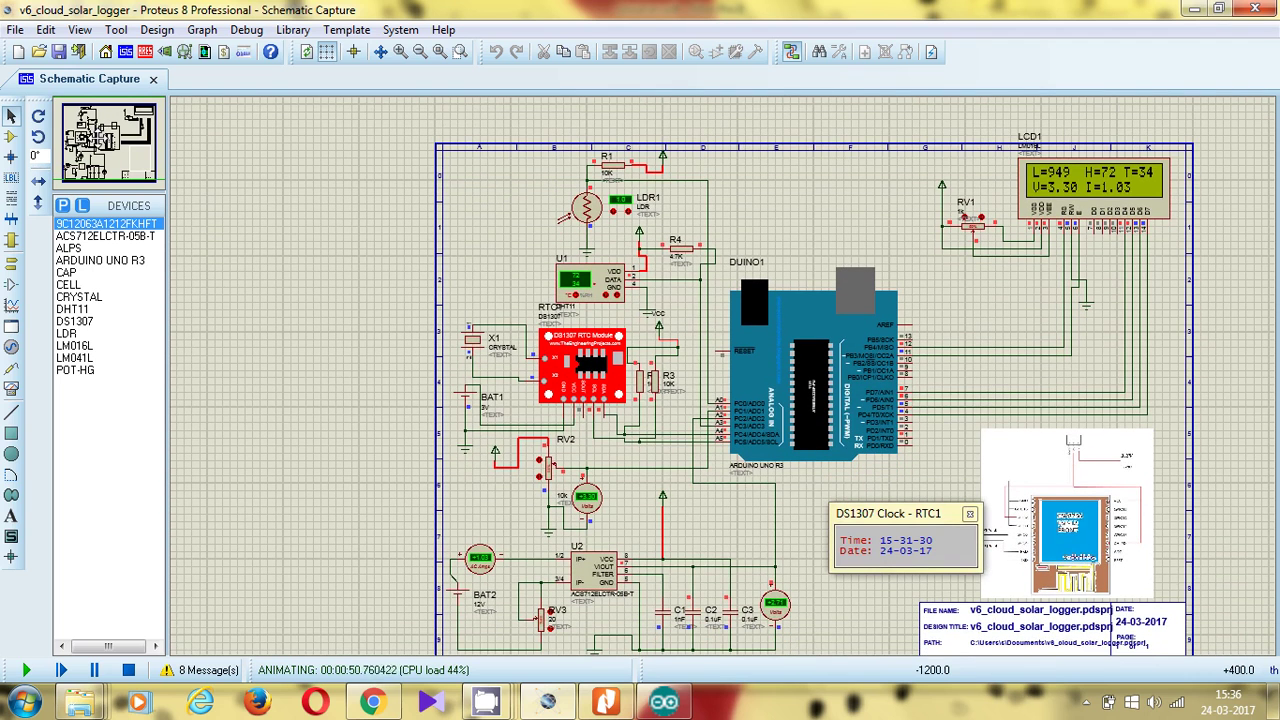
{"action": "scroll", "coordinate": [360, 353], "scroll_direction": "down", "scroll_amount": 1}
{"action": "scroll", "coordinate": [360, 353], "scroll_direction": "up", "scroll_amount": 2}
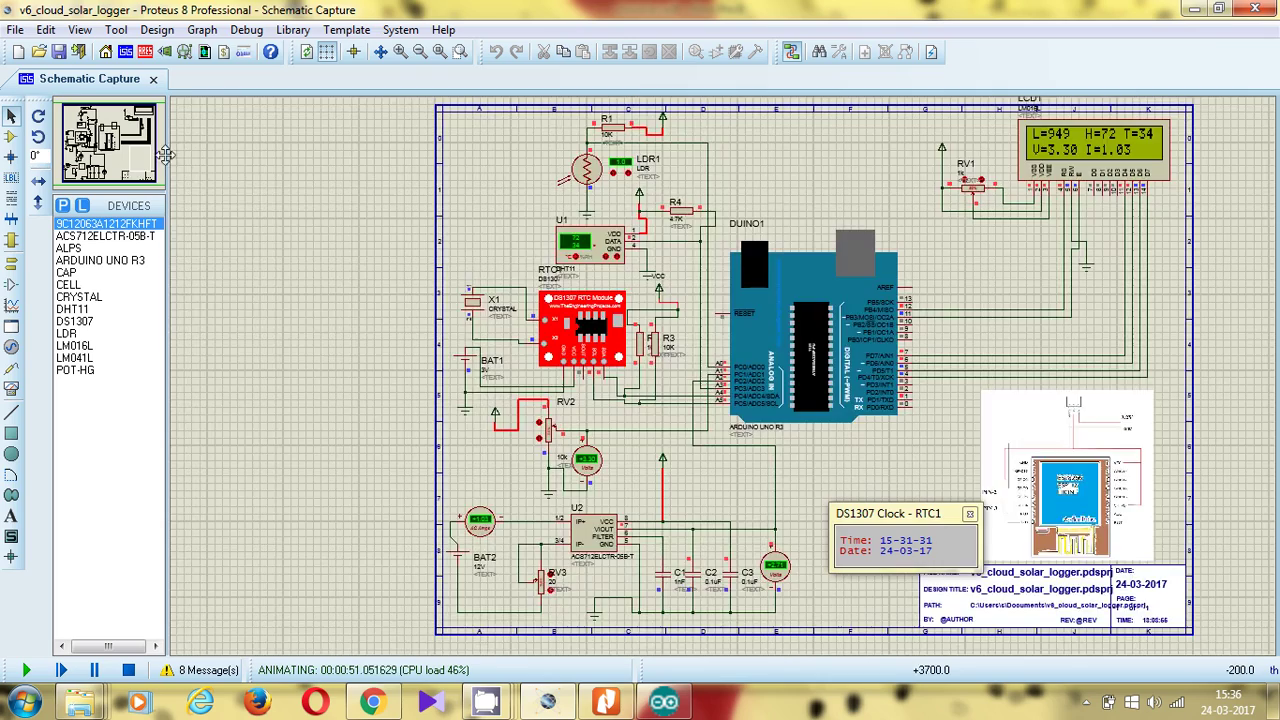
{"action": "scroll", "coordinate": [360, 353], "scroll_direction": "down", "scroll_amount": 2}
{"action": "scroll", "coordinate": [697, 352], "scroll_direction": "up", "scroll_amount": 1}
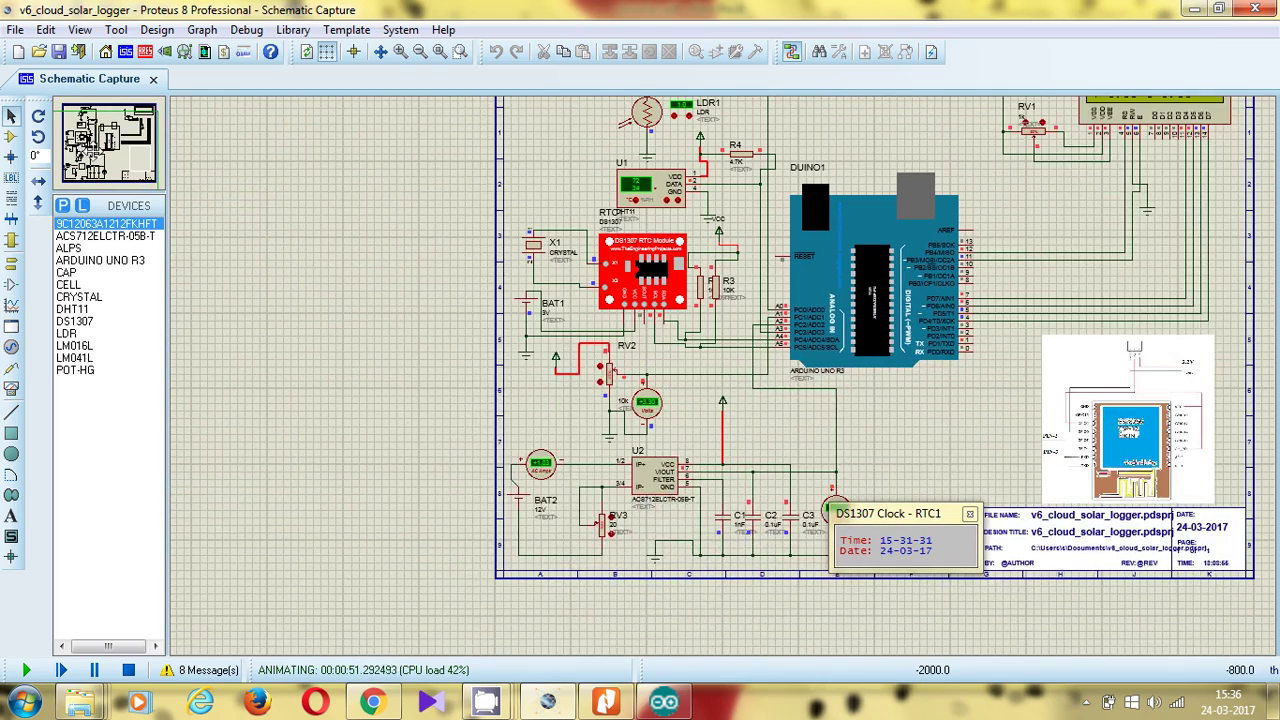
{"action": "scroll", "coordinate": [697, 352], "scroll_direction": "down", "scroll_amount": 1}
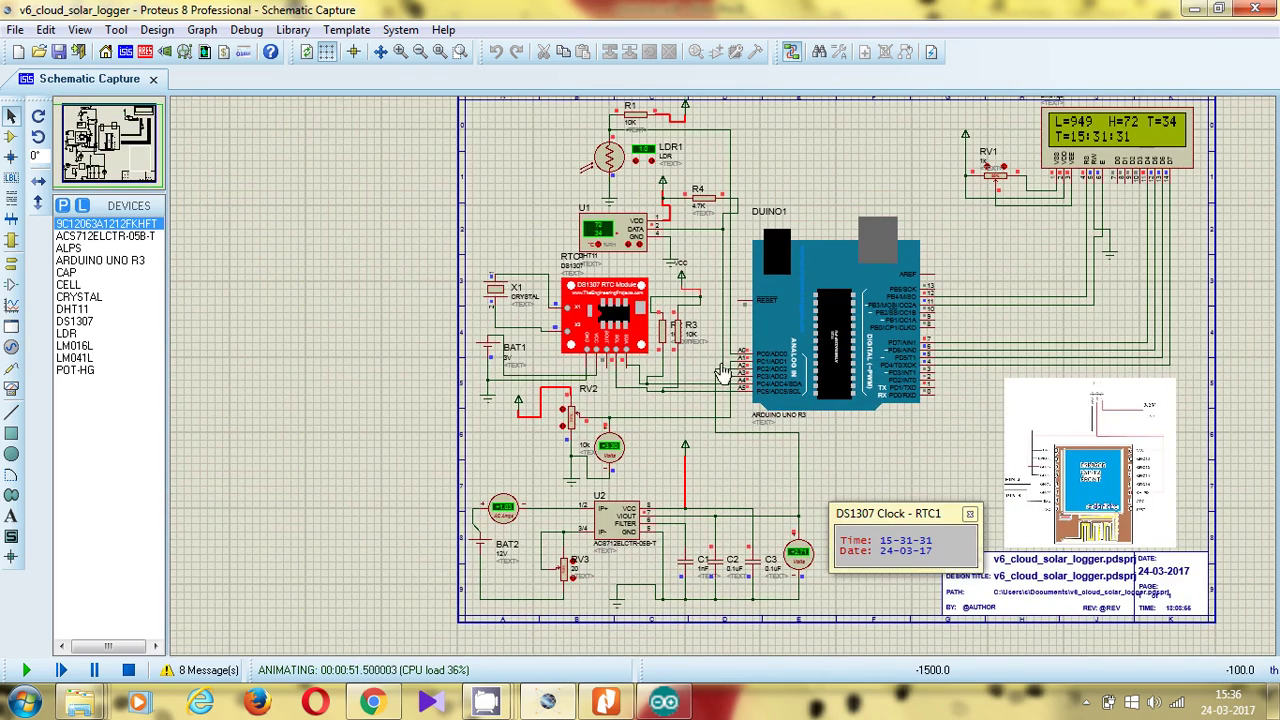